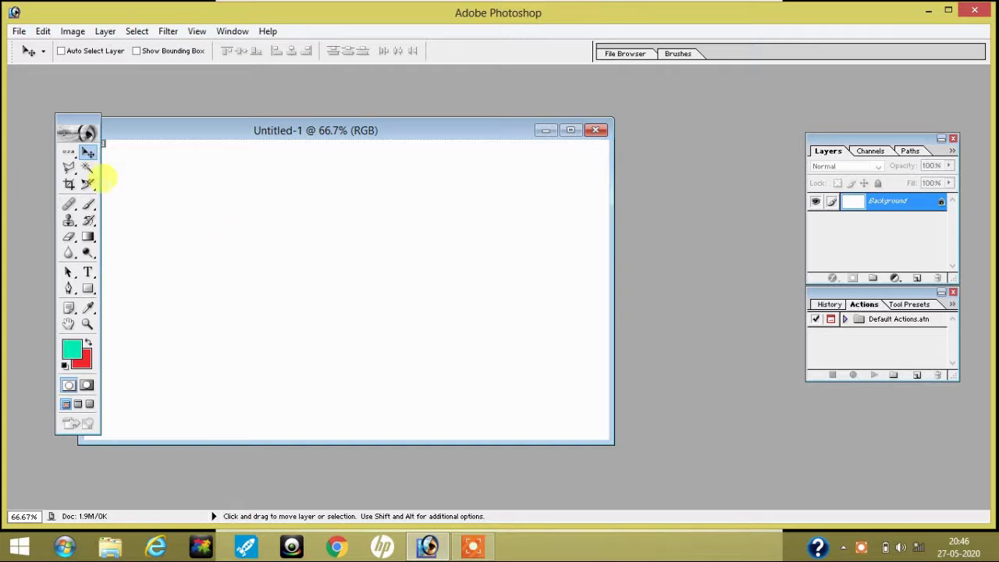
Maximize and restore the Untitled-1 window, then bring up the marquee selection shapes
double_click(211, 130)
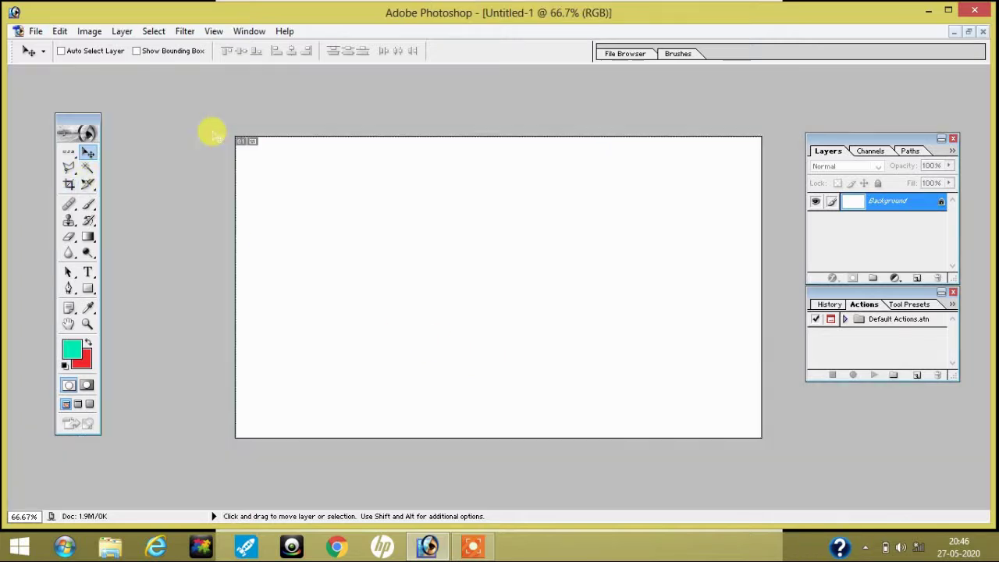
click(969, 32)
click(87, 153)
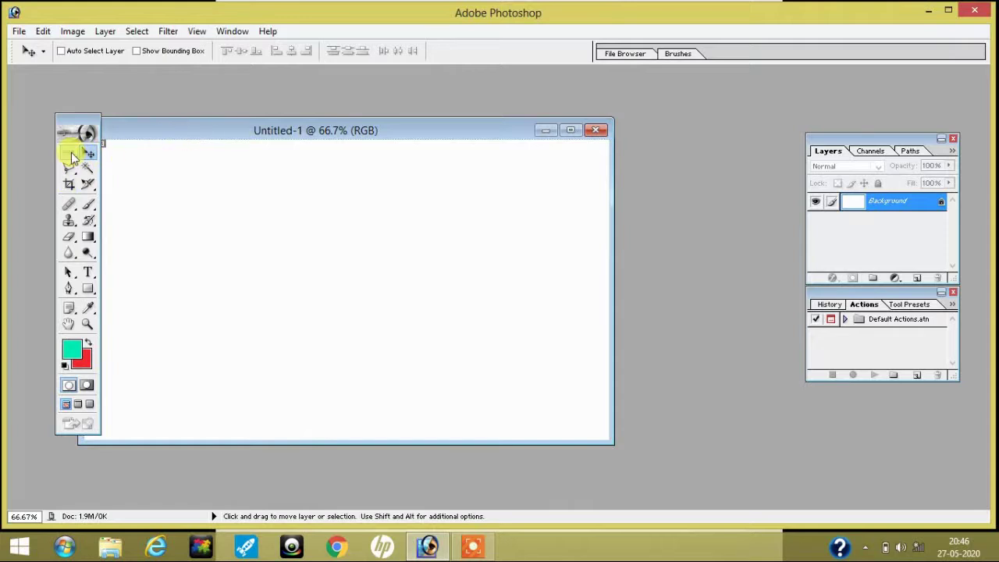
drag(71, 156, 195, 195)
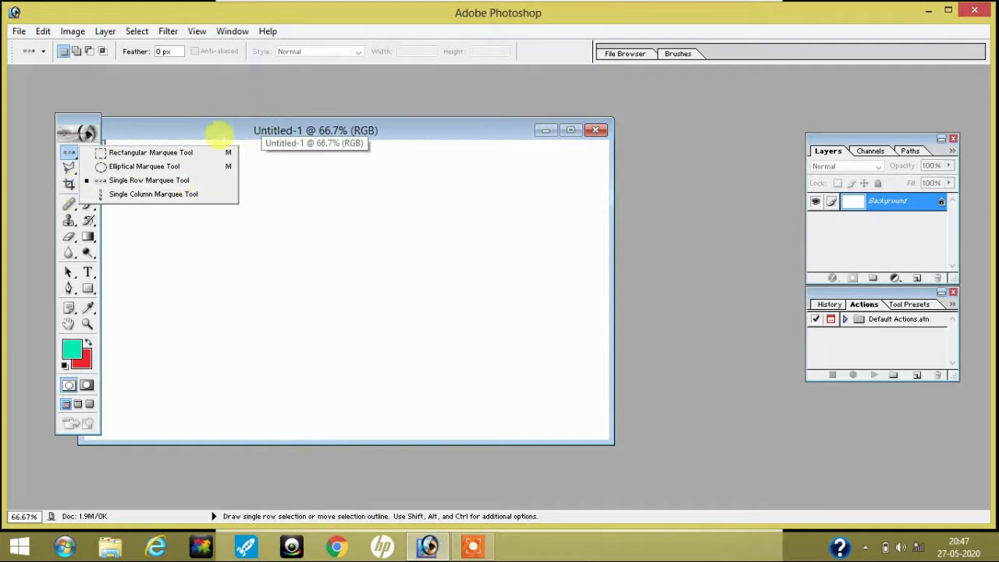
Select a one-pixel row across the canvas and fill it with cyan using Alt+Backspace
click(188, 181)
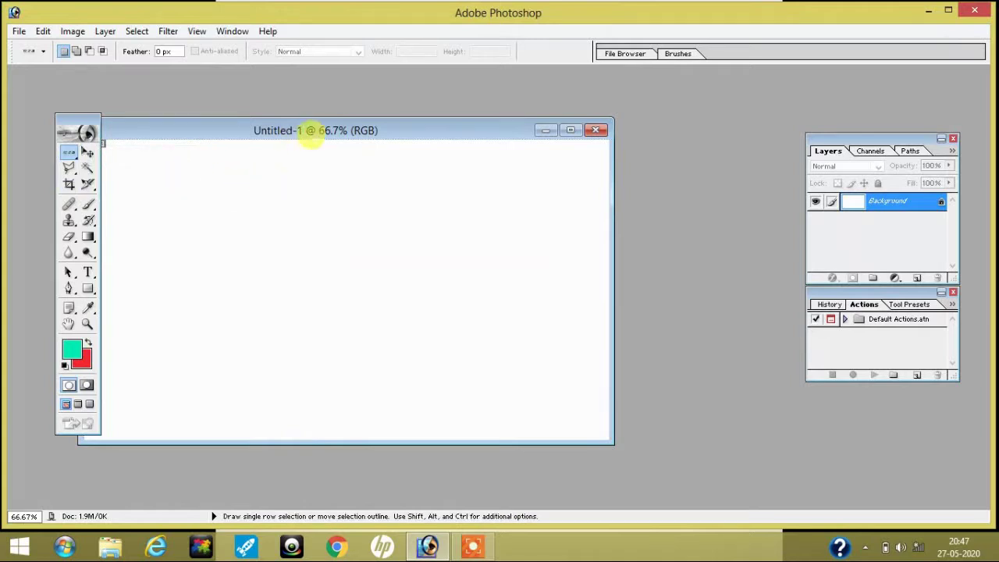
drag(319, 136, 421, 134)
click(360, 198)
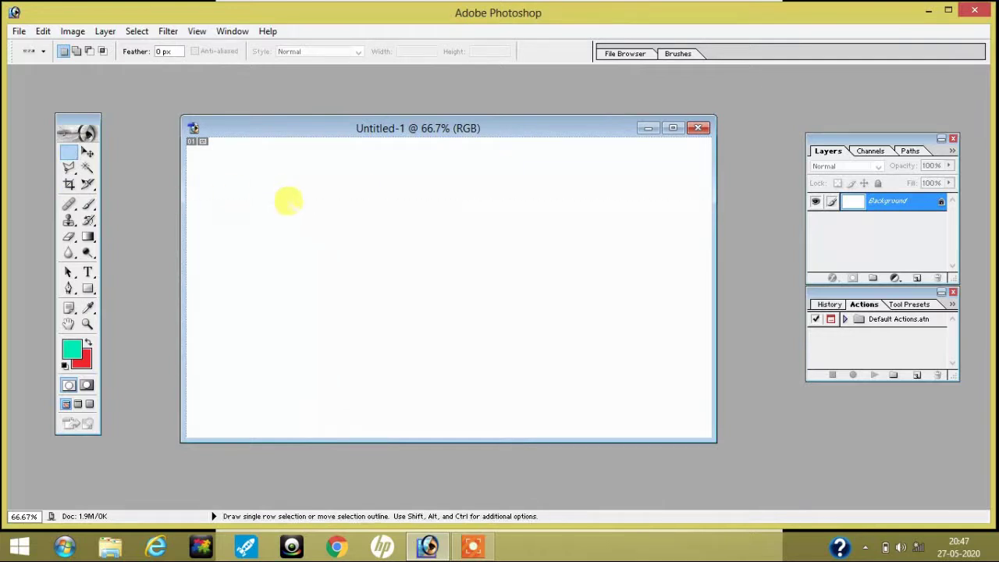
click(311, 247)
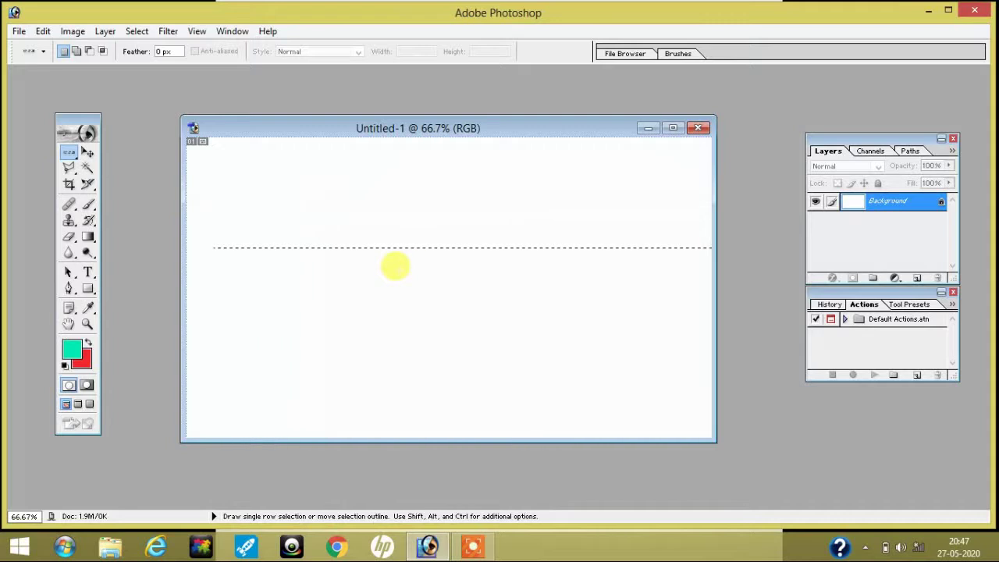
key(alt)
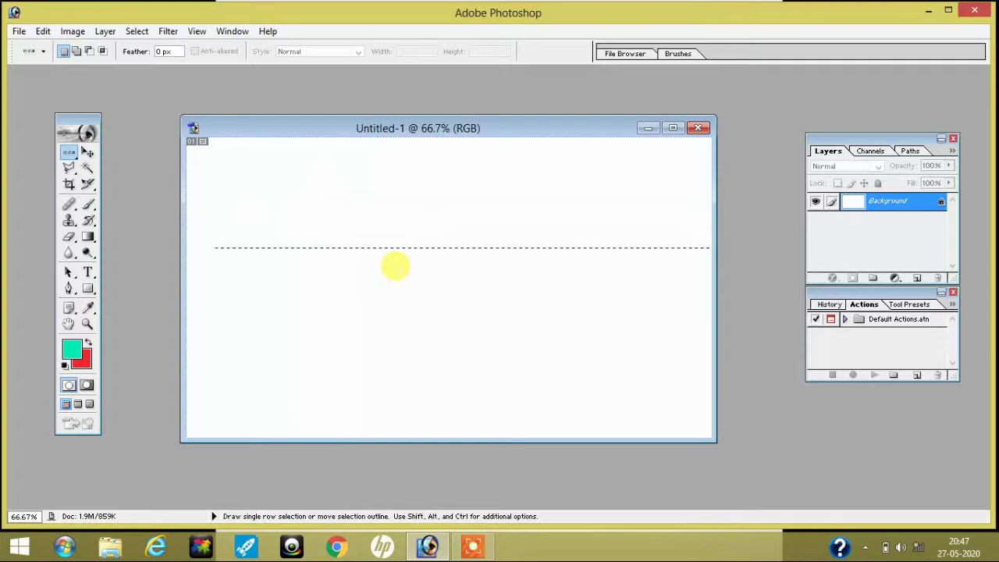
key(alt+BackSpace)
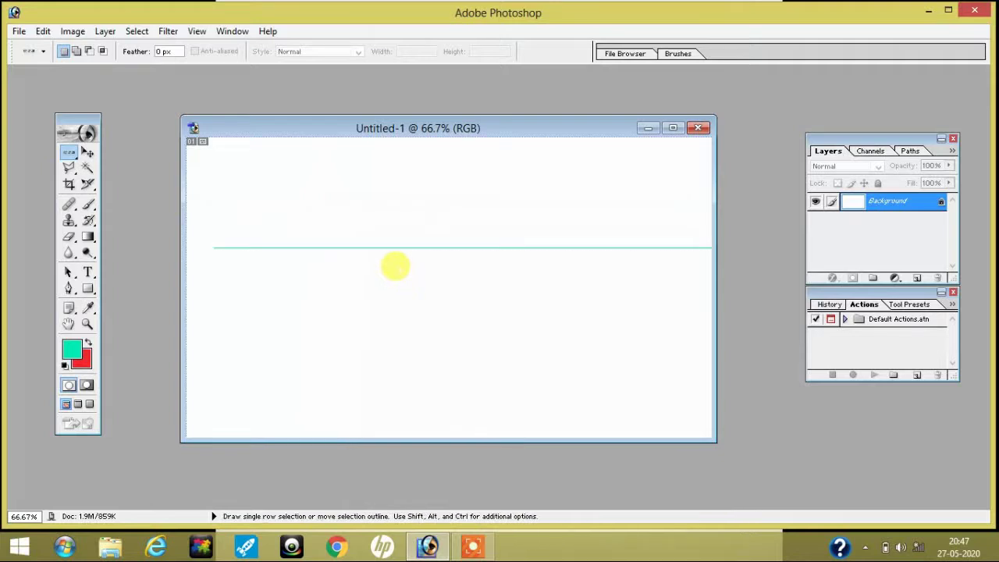
Zoom in to inspect the cyan line, zoom back out, and show the marquee shape options
key(ctrl)
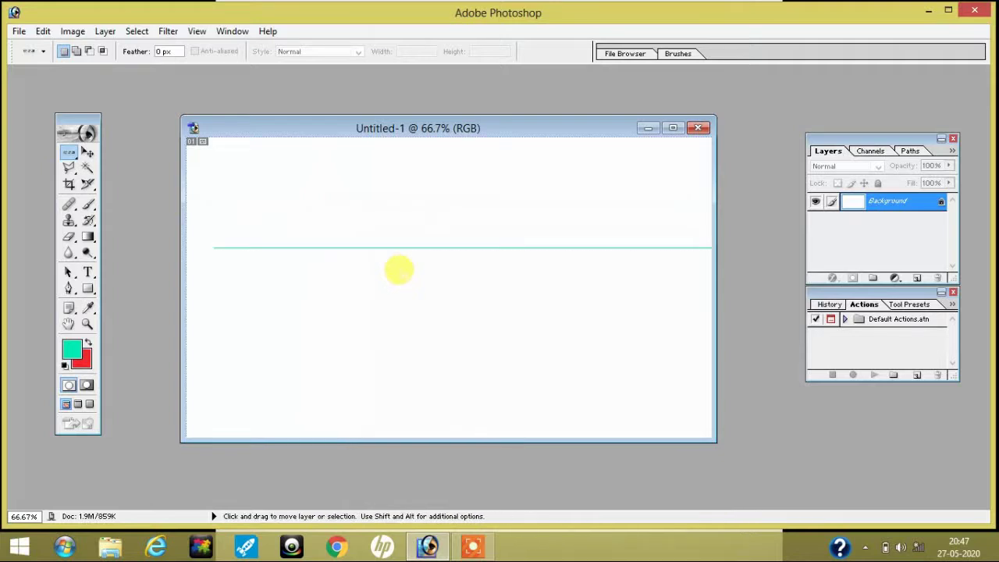
key(ctrl+plus)
key(ctrl+plus)
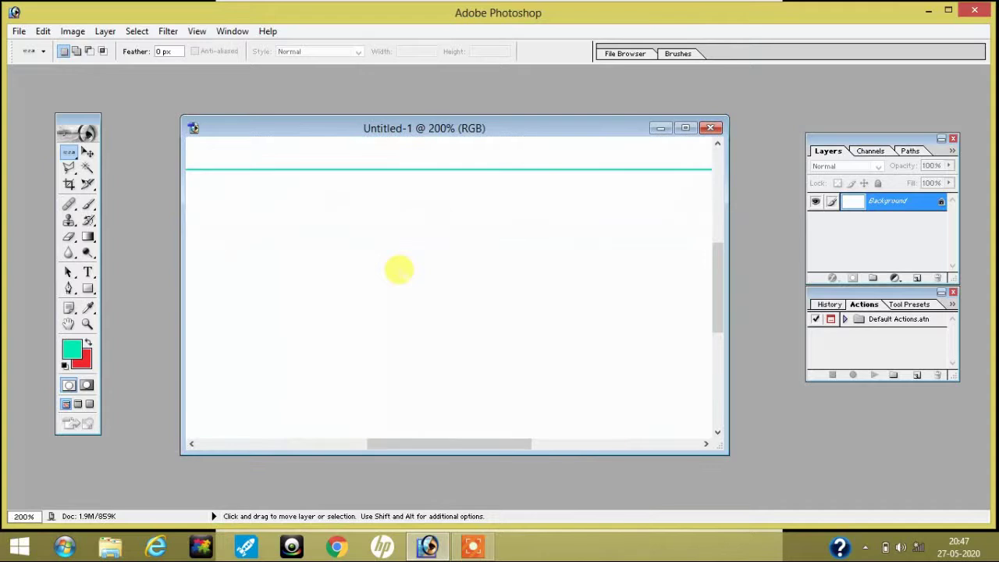
key(ctrl+minus)
key(ctrl+minus)
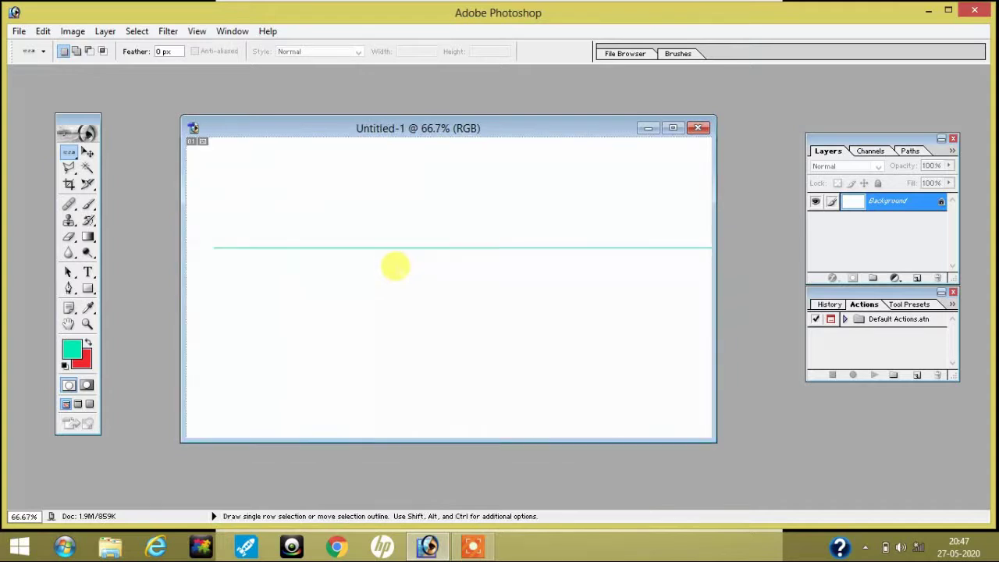
drag(68, 152, 125, 194)
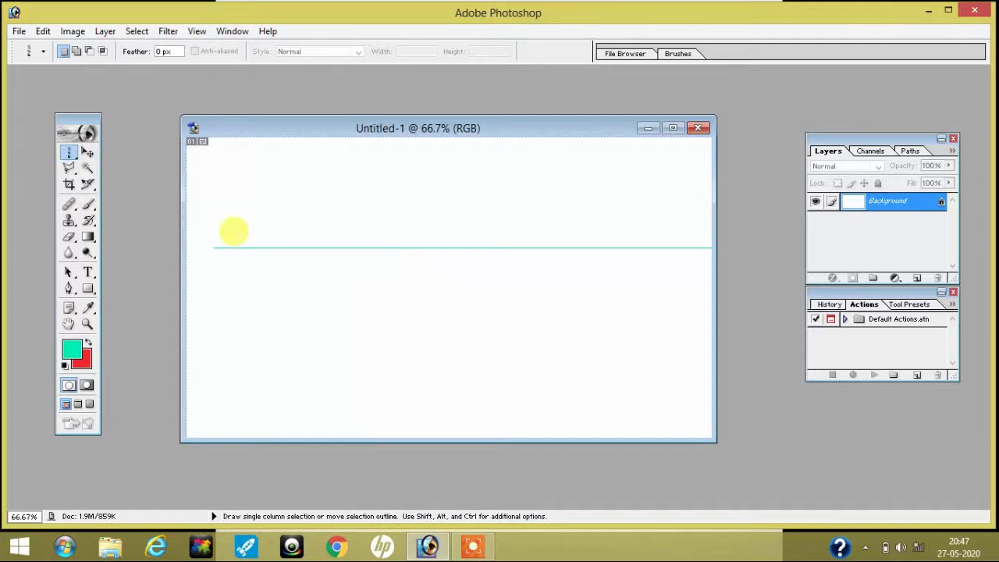
Fill a one-pixel column red, add Layer 1, and select a second column to the right
click(238, 232)
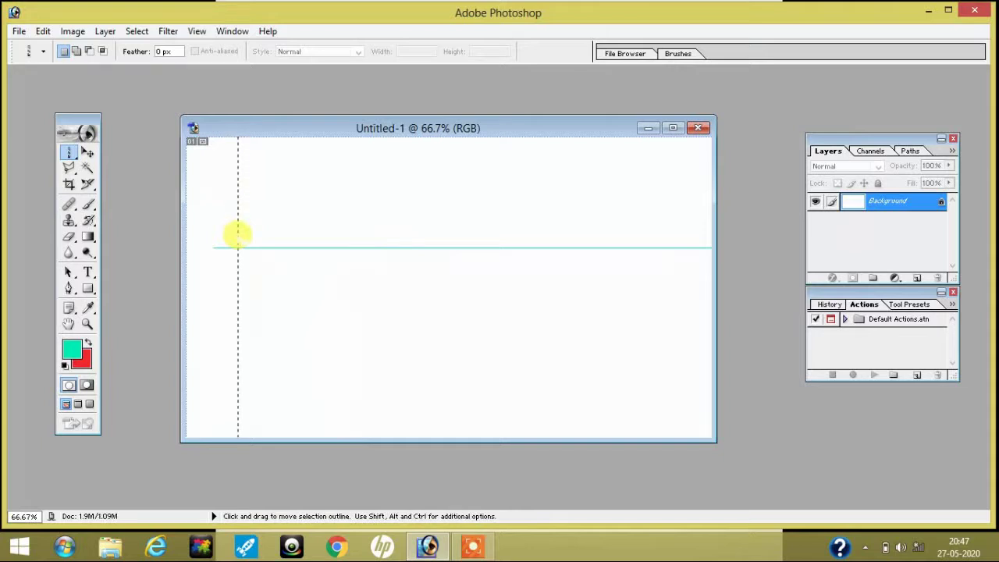
key(Delete)
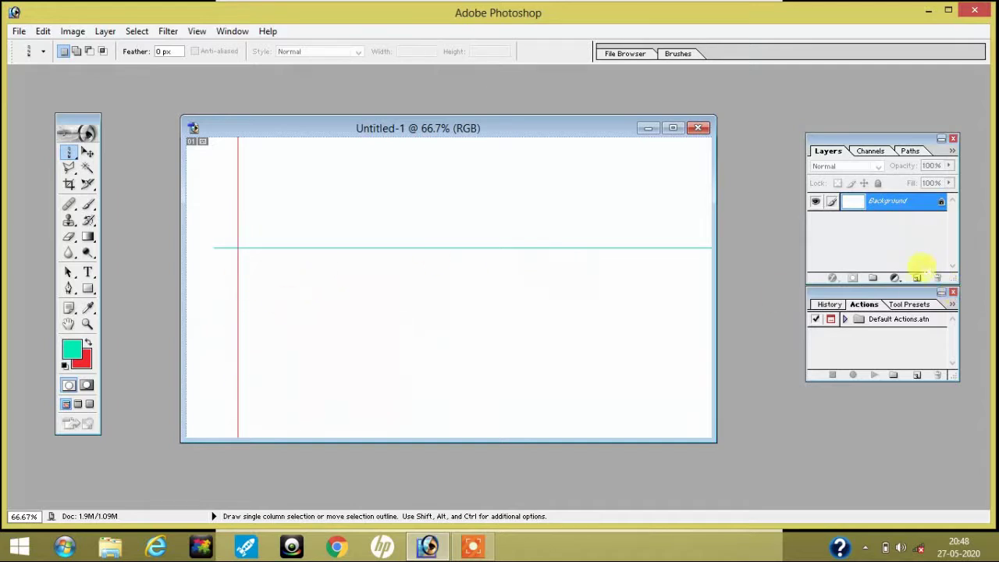
click(916, 277)
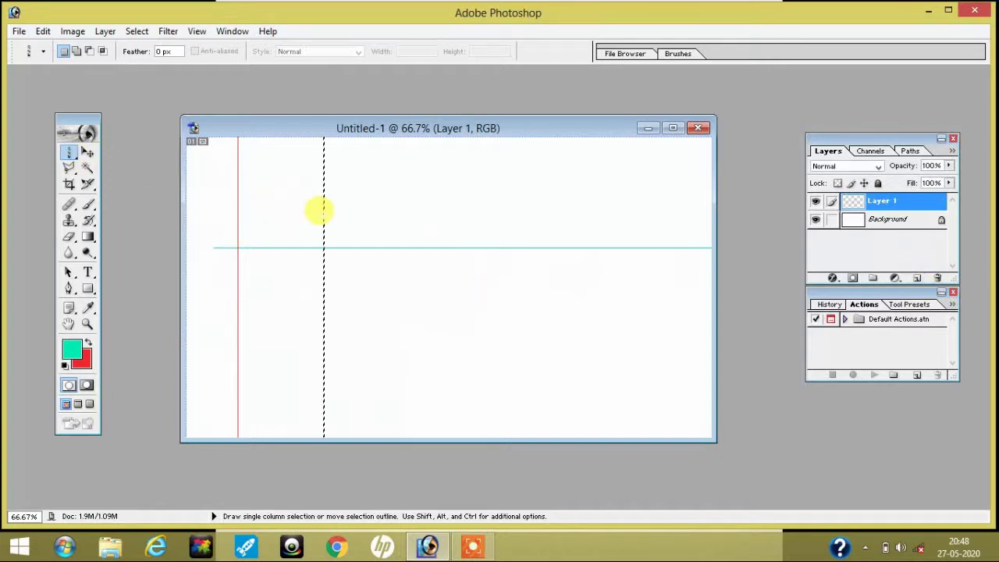
click(322, 214)
click(328, 227)
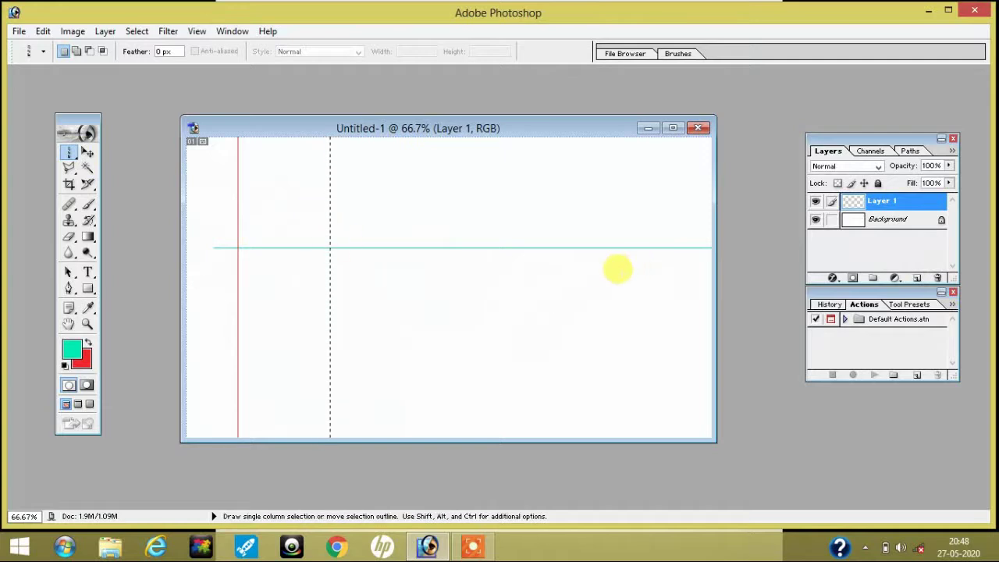
Set the background colour to medium blue and fill the second column blue on Layer 1
click(88, 367)
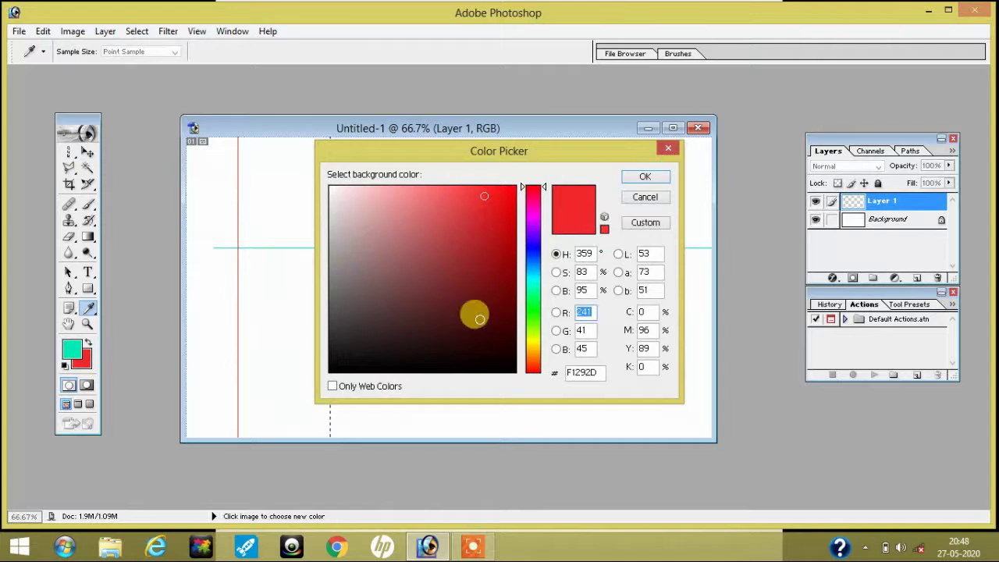
drag(518, 232, 424, 227)
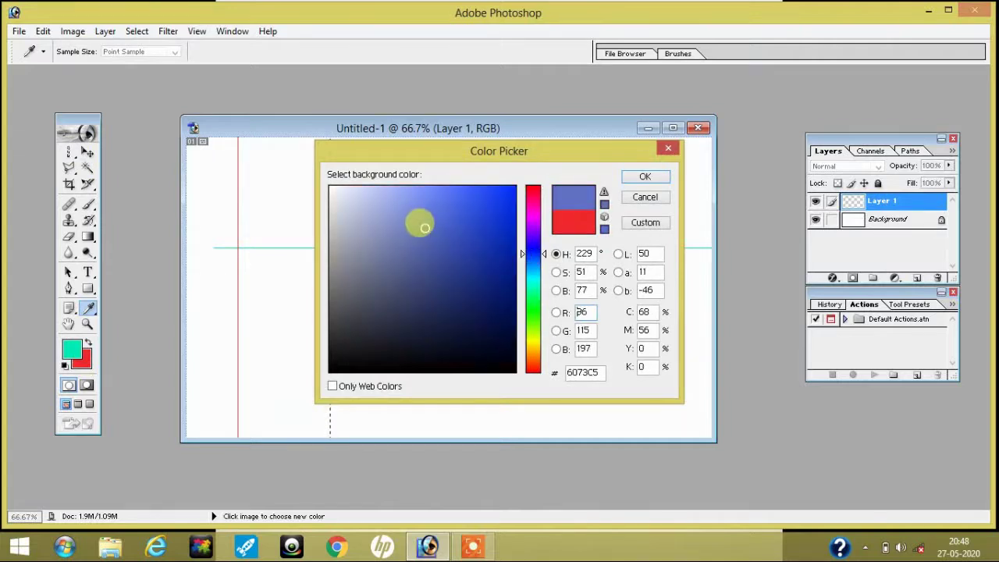
click(644, 177)
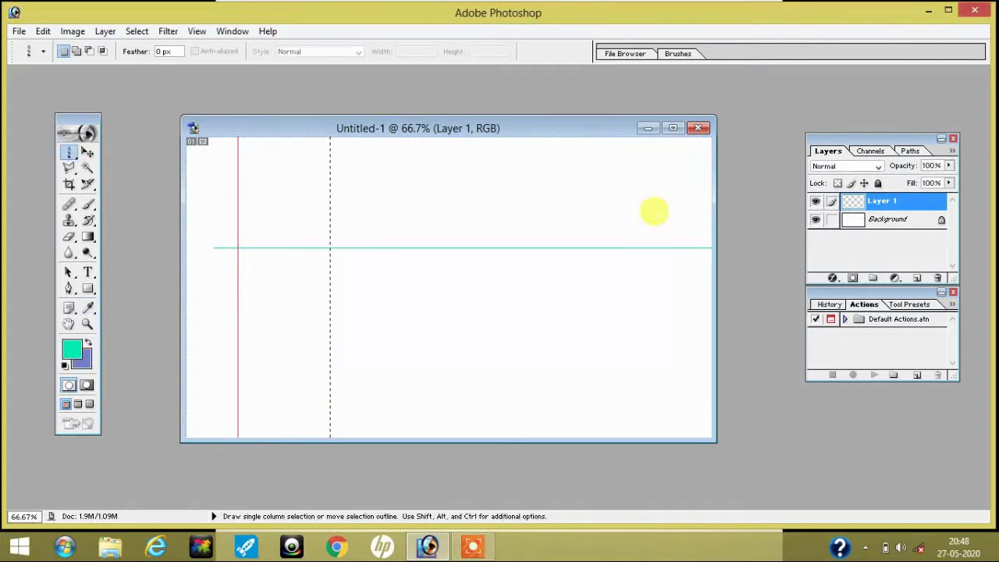
key(alt)
key(ctrl)
key(ctrl)
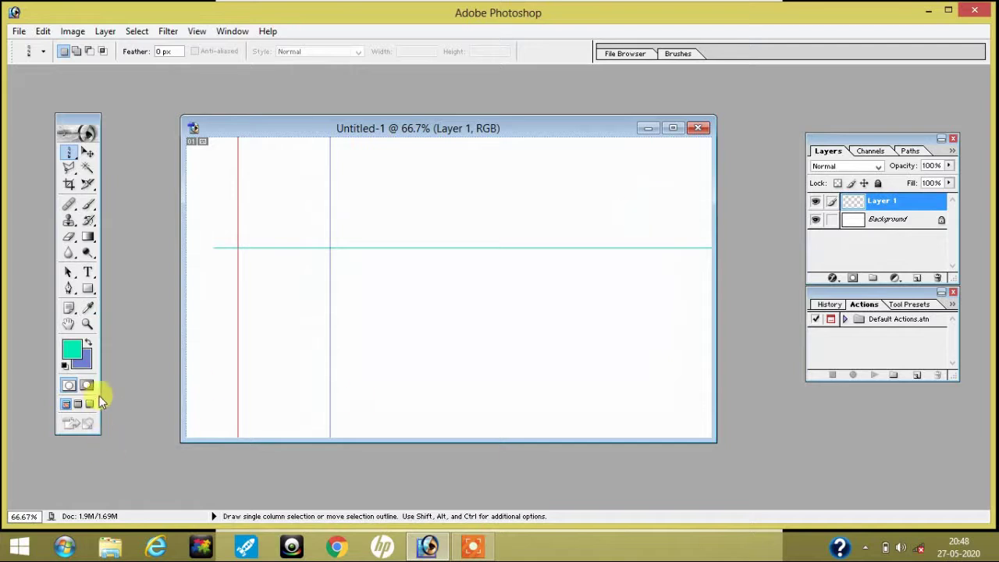
click(73, 350)
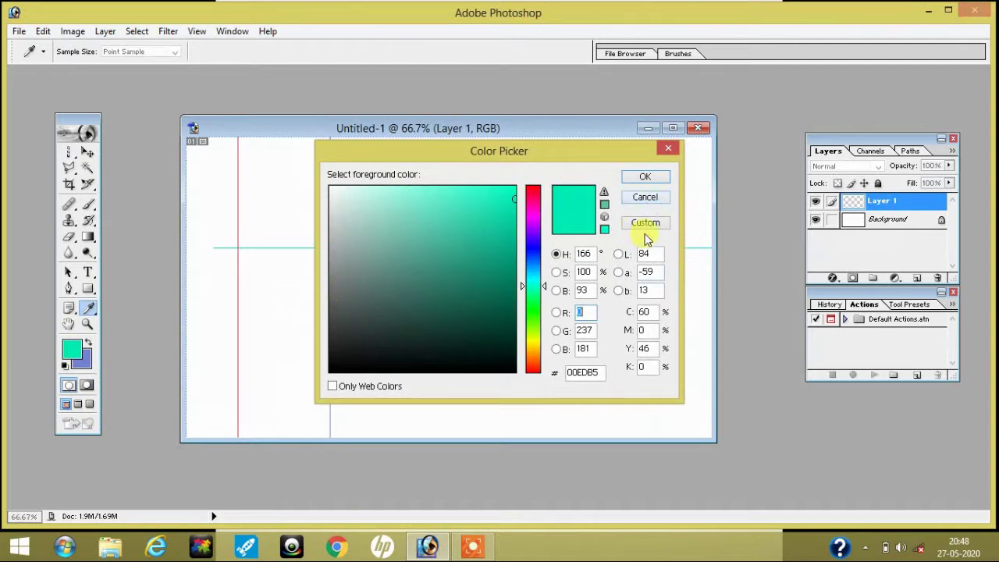
click(645, 198)
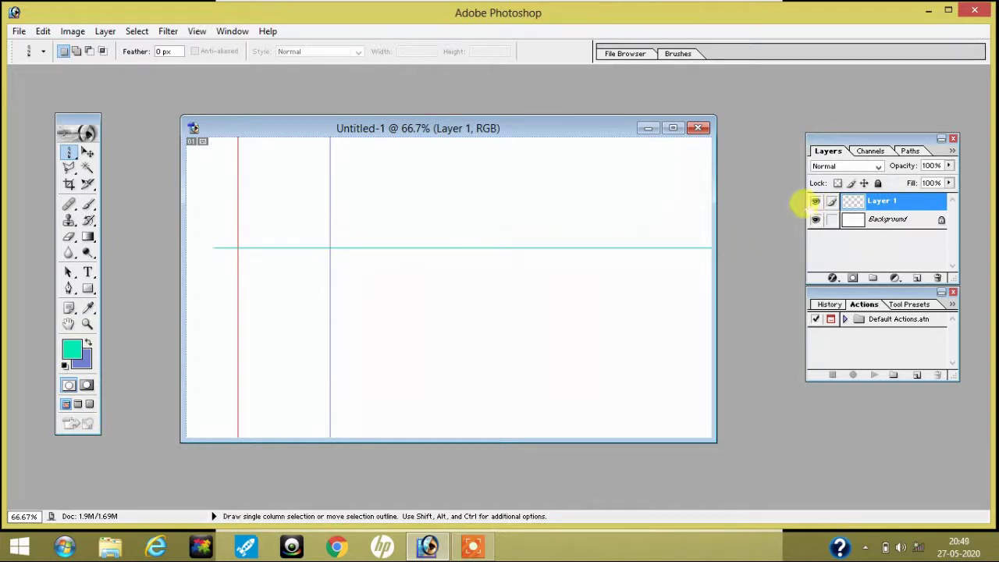
Toggle Layer 1's visibility off and on, make Background the working layer, and bring up Open
click(815, 201)
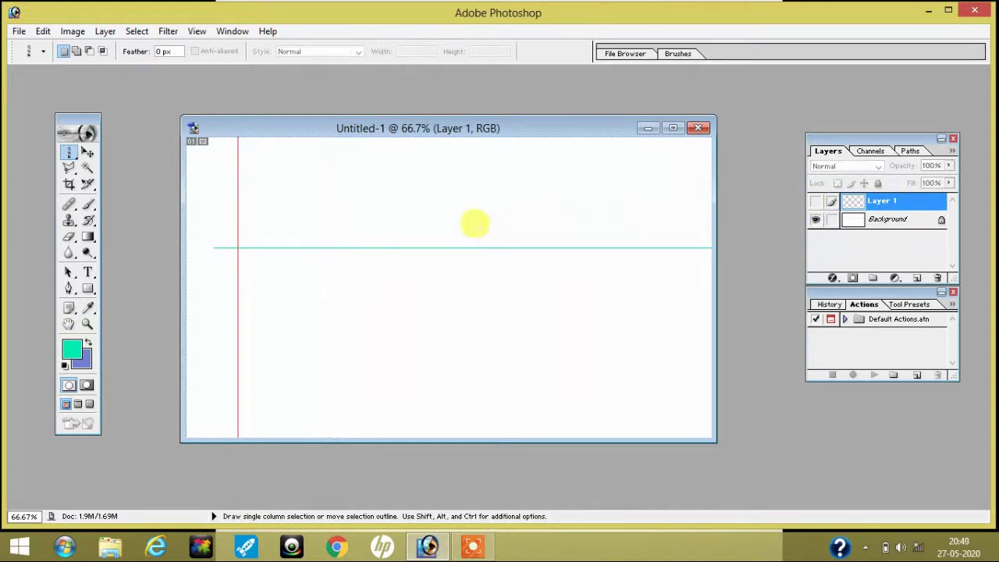
click(814, 201)
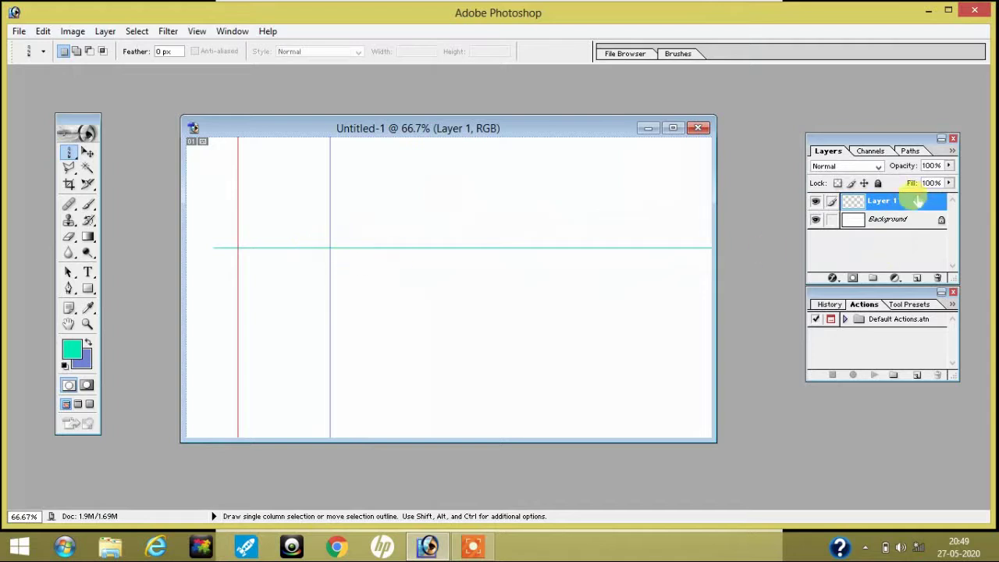
click(895, 219)
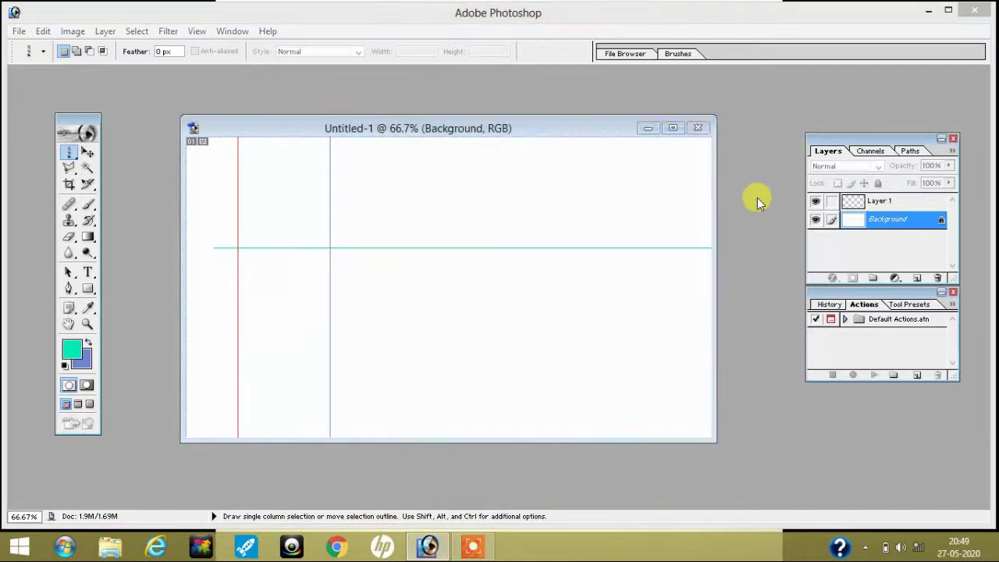
key(ctrl+o)
Open 860701.jpg and try Move-dragging it into Untitled-1, dismissing the locked-layer error
click(637, 150)
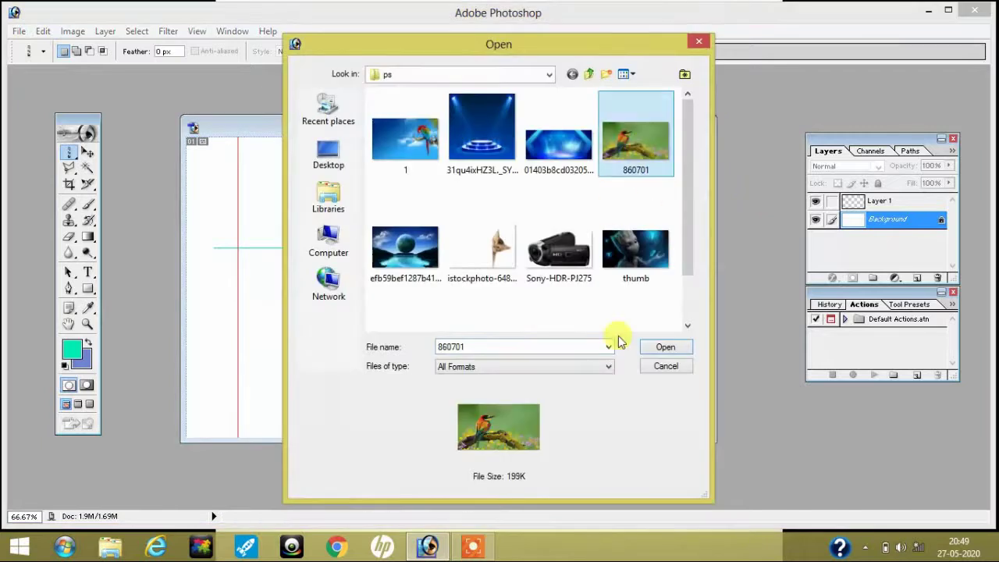
click(666, 350)
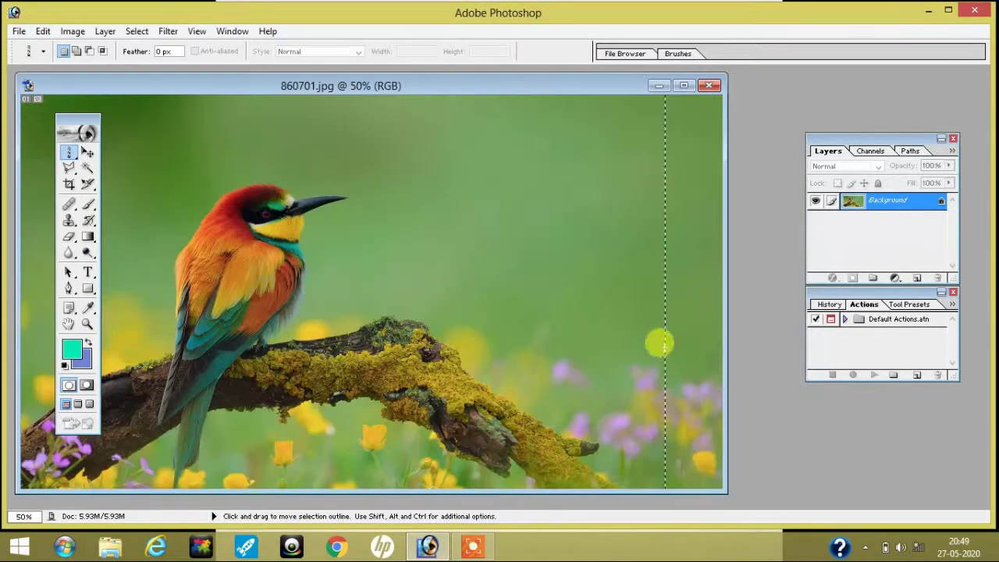
click(88, 154)
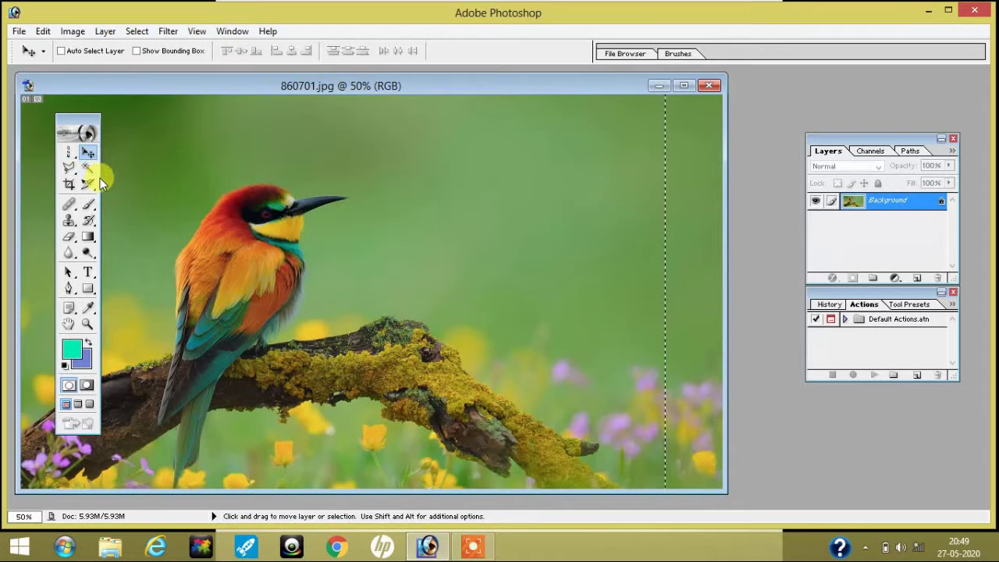
drag(446, 87, 917, 187)
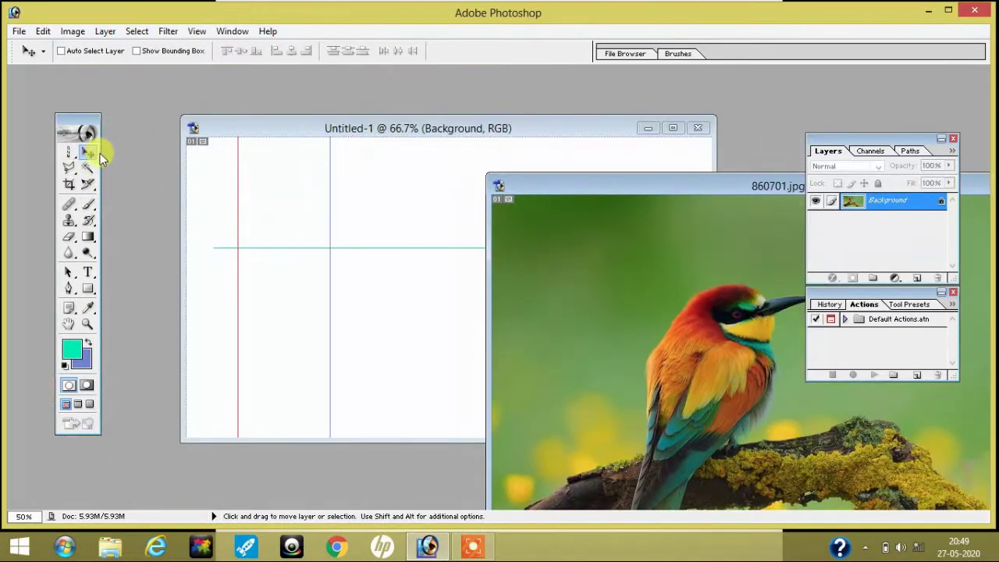
drag(517, 310, 382, 276)
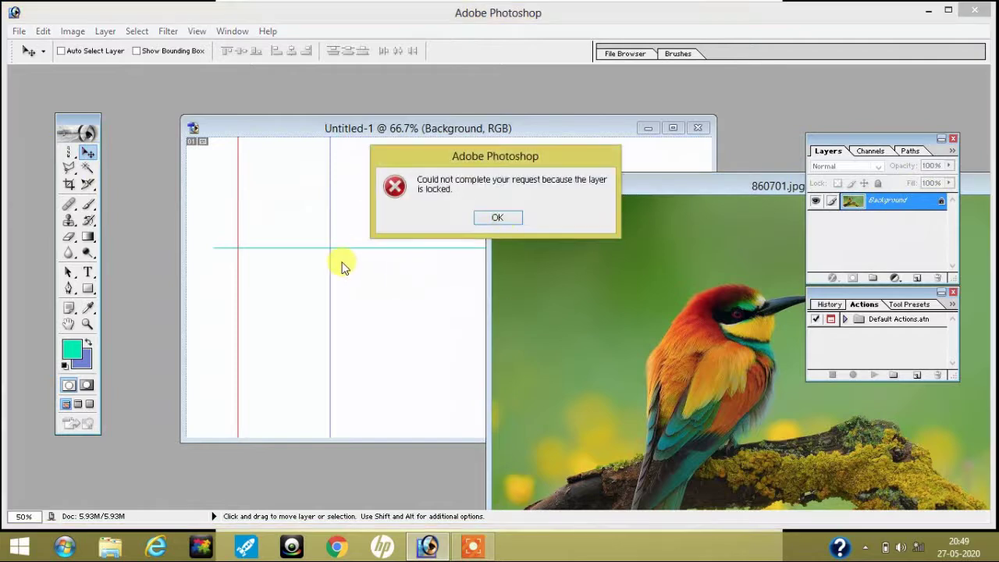
click(499, 217)
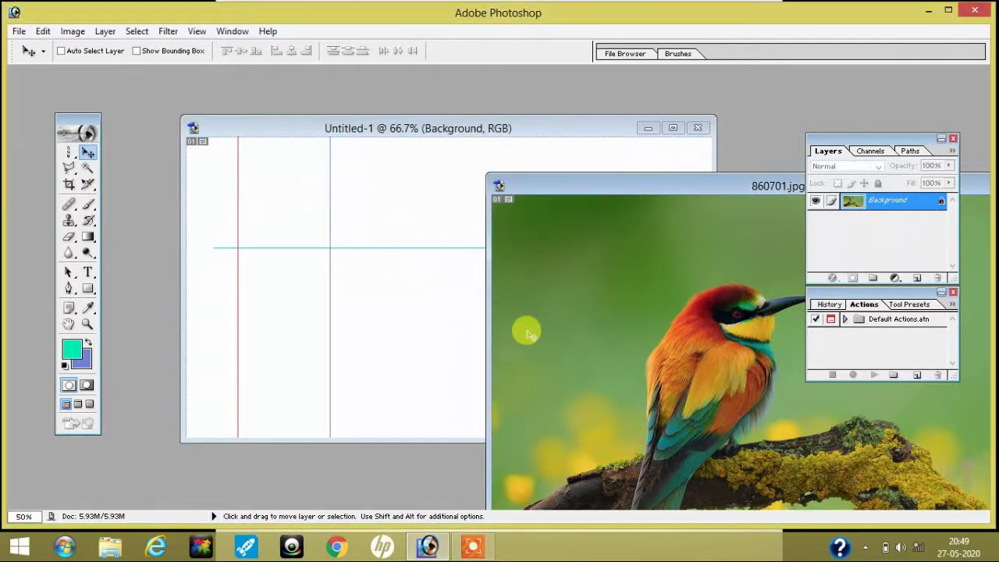
Retry the copy, dismiss the locked-layer error again, and close 860701.jpg
drag(527, 334, 367, 297)
click(499, 216)
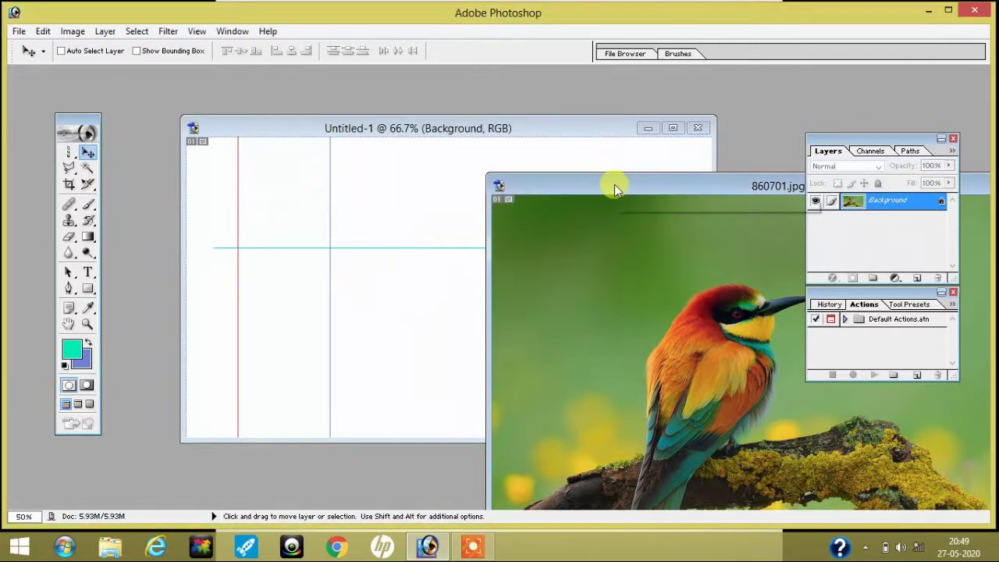
drag(615, 184, 249, 190)
drag(459, 202, 455, 202)
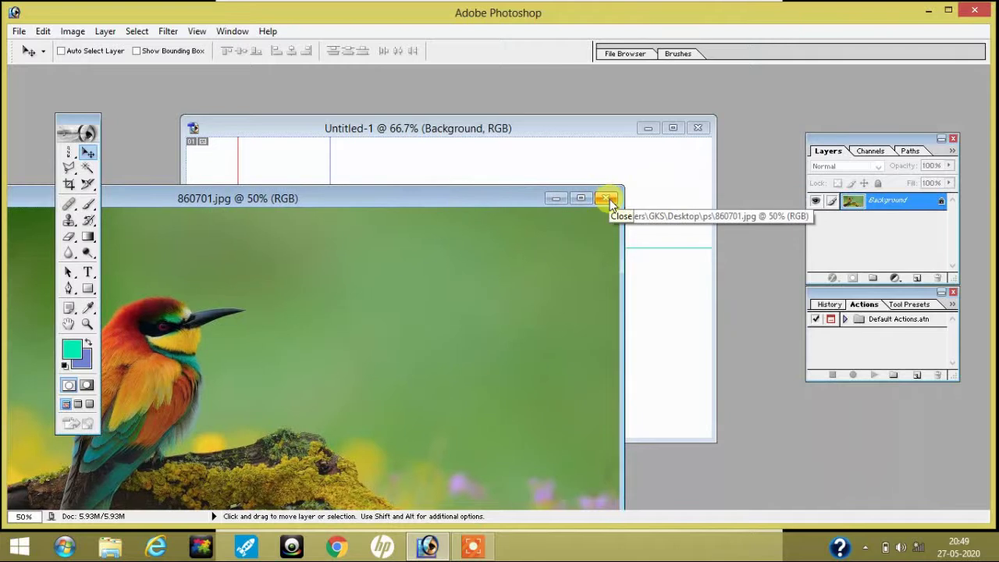
click(608, 199)
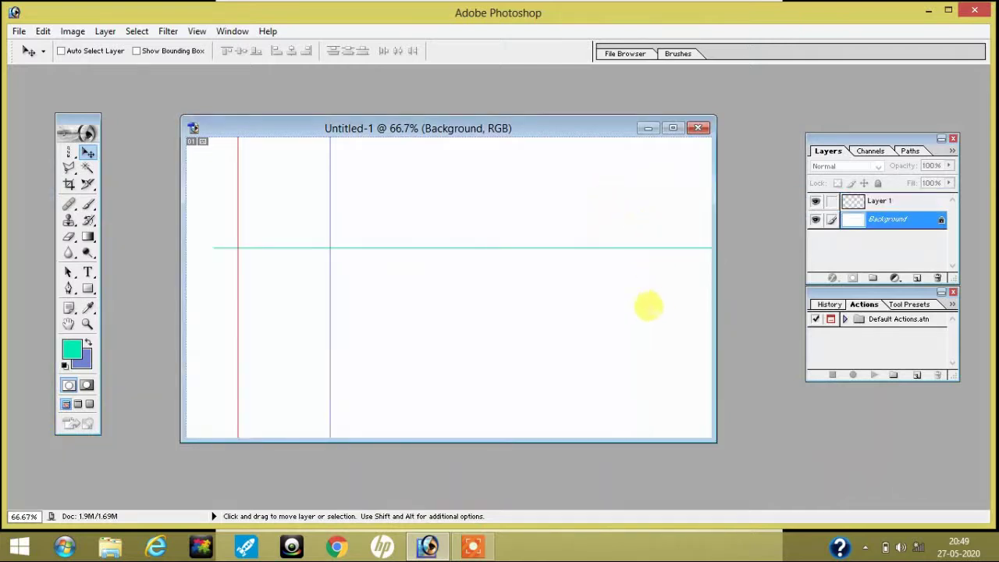
Reopen 860701.jpg and drag the bird photo into Untitled-1 as a new layer
key(ctrl+o)
click(628, 156)
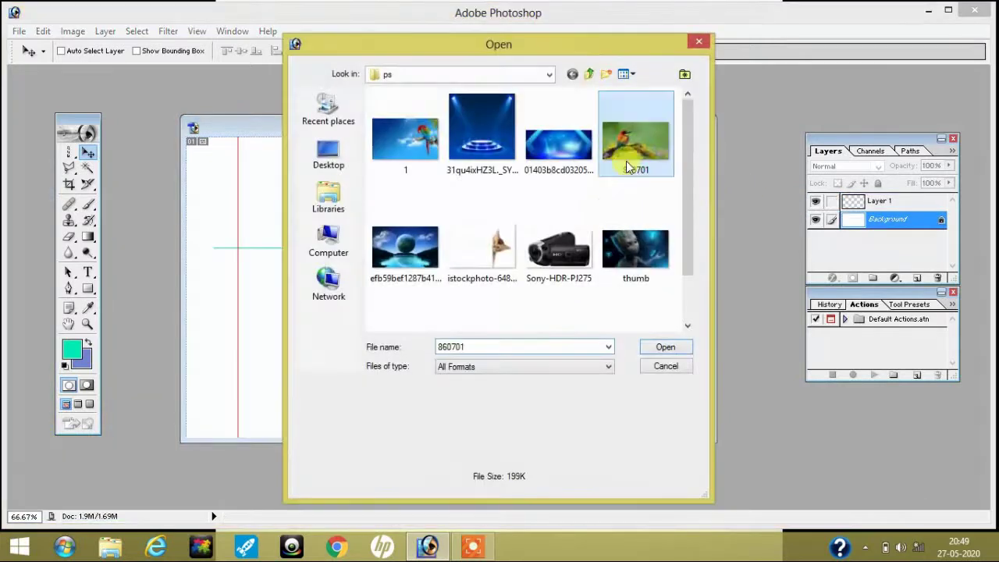
click(665, 353)
drag(386, 96, 772, 207)
drag(468, 296, 303, 236)
Close the original 860701.jpg and maximize Untitled-1 to fill the workspace
click(743, 216)
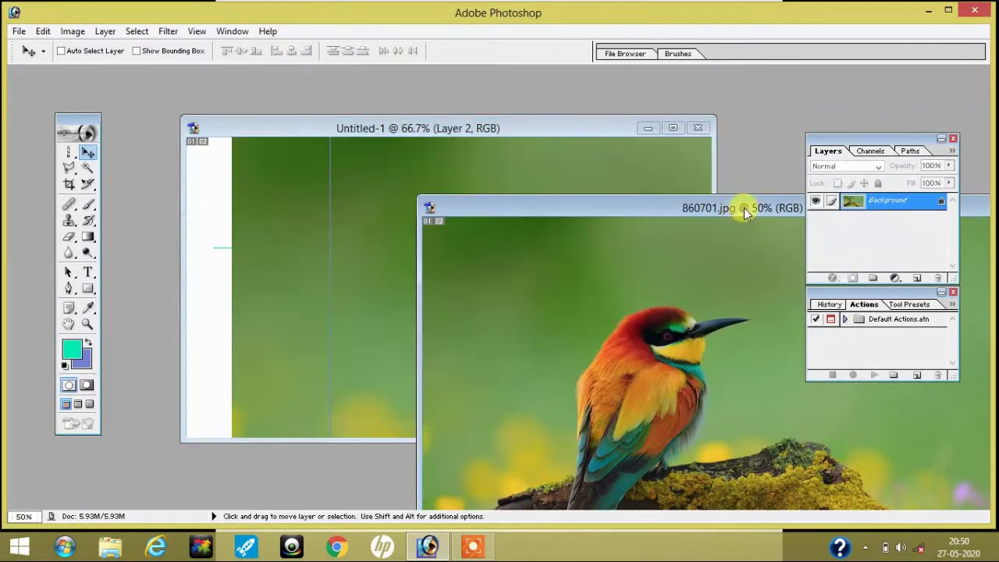
drag(702, 205, 241, 273)
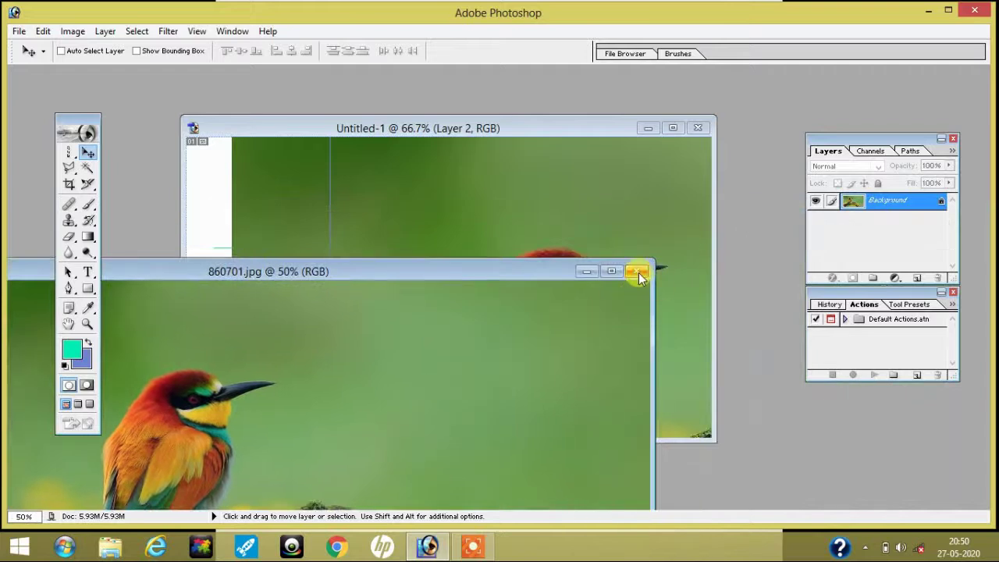
click(636, 270)
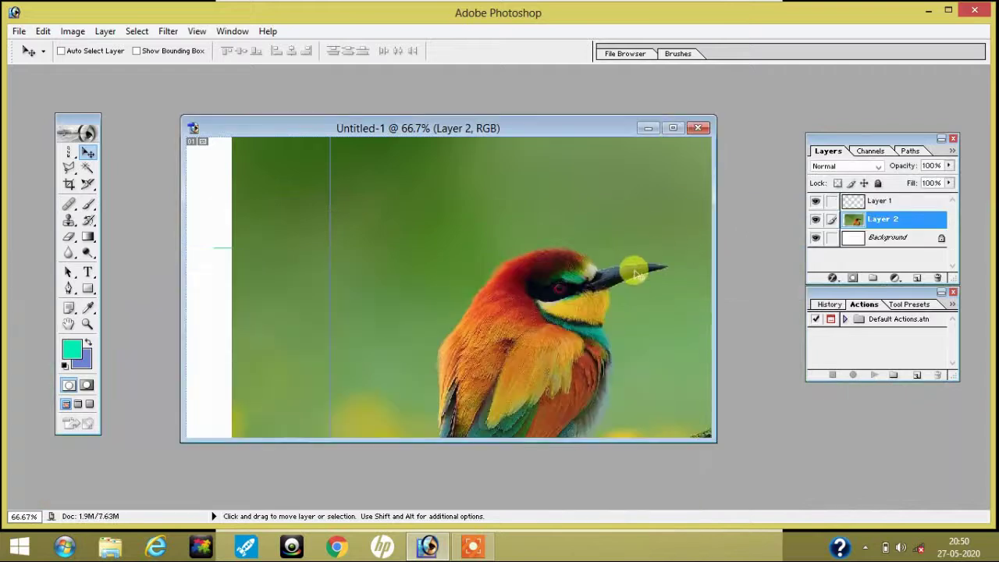
click(672, 127)
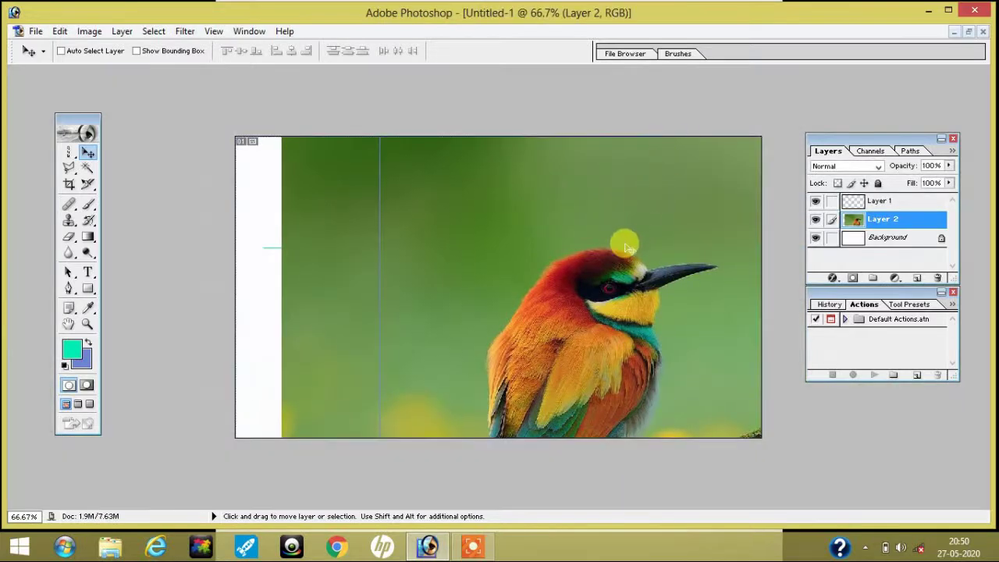
key(ctrl+t)
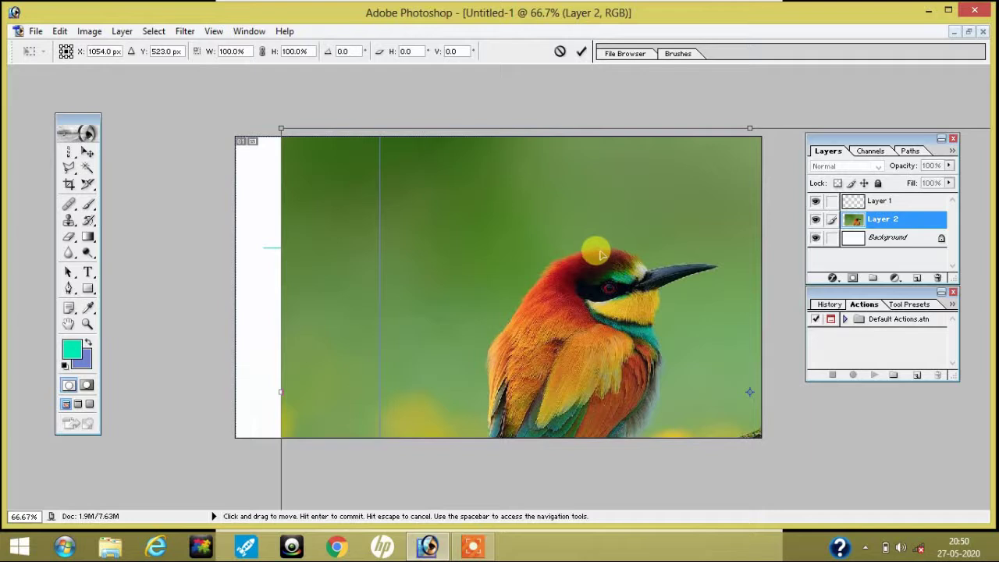
Scale the bird layer to about half size, centre it on the canvas, and hide Layer 1
drag(281, 128, 285, 130)
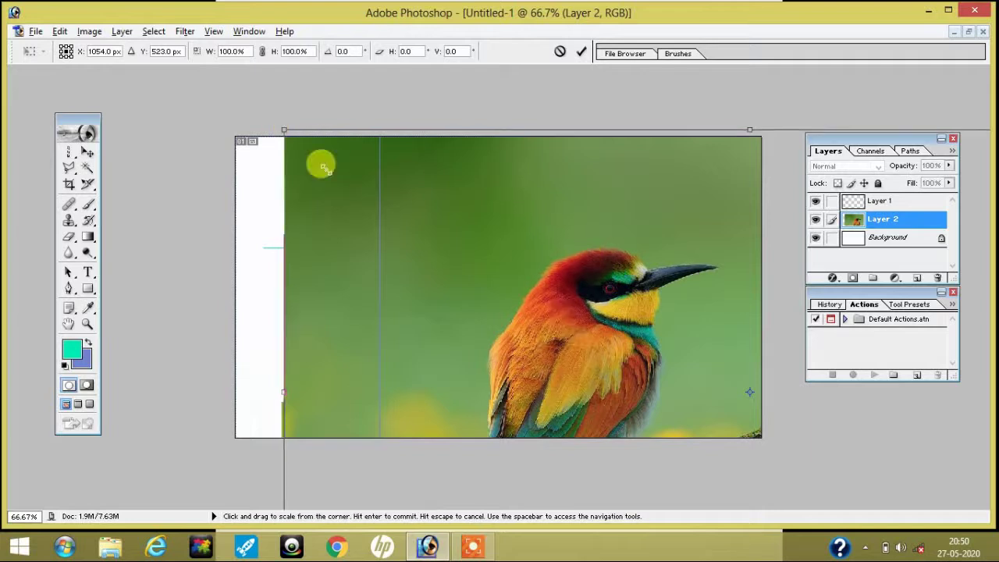
drag(321, 166, 524, 265)
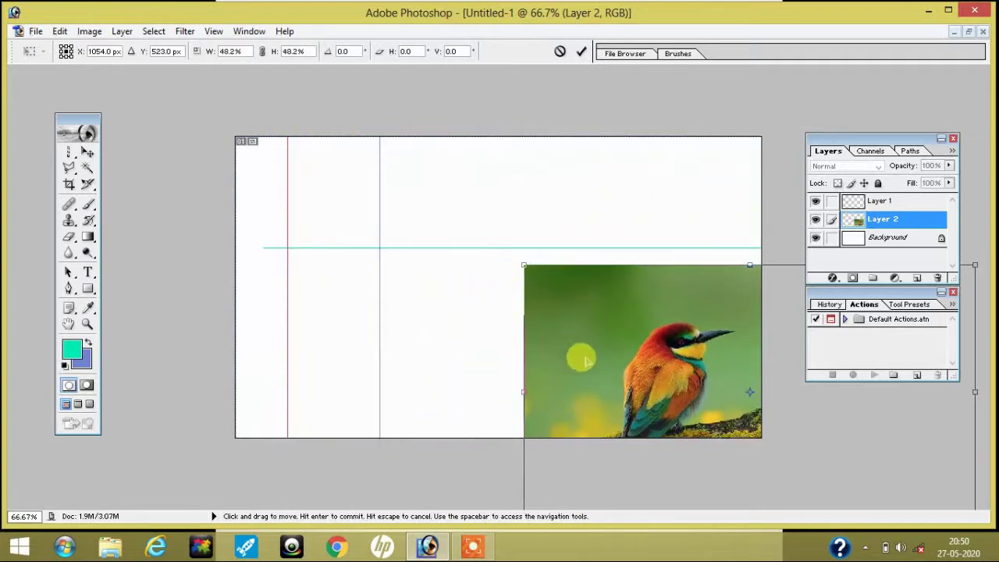
key(Return)
drag(554, 339, 310, 244)
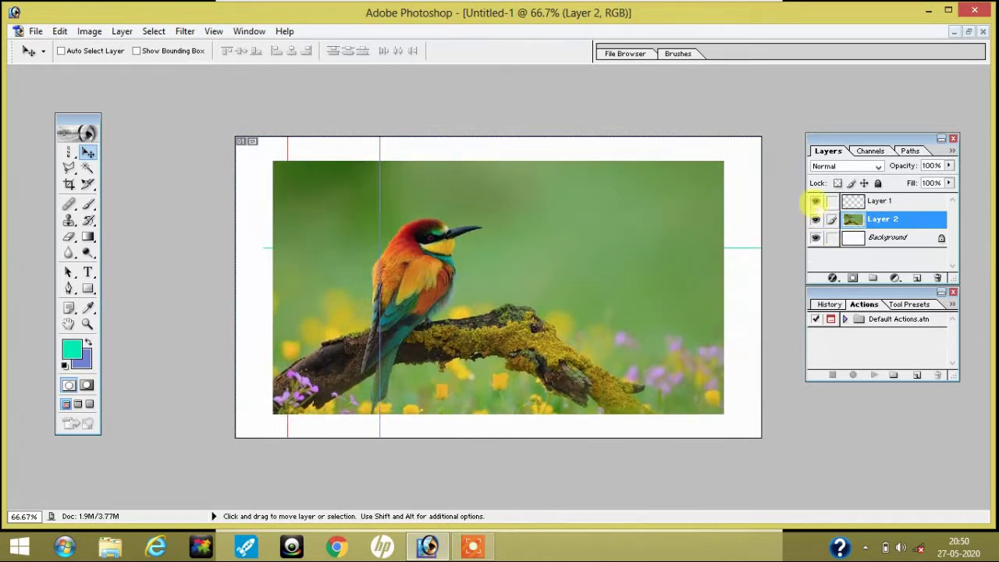
click(815, 201)
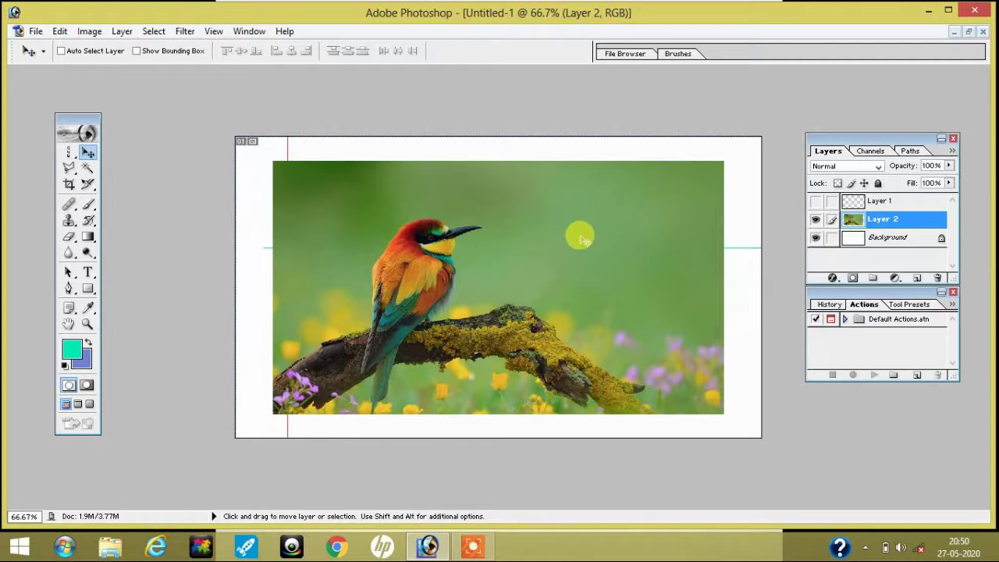
Enlarge the Layer 2 bird image to fill the canvas
key(ctrl+t)
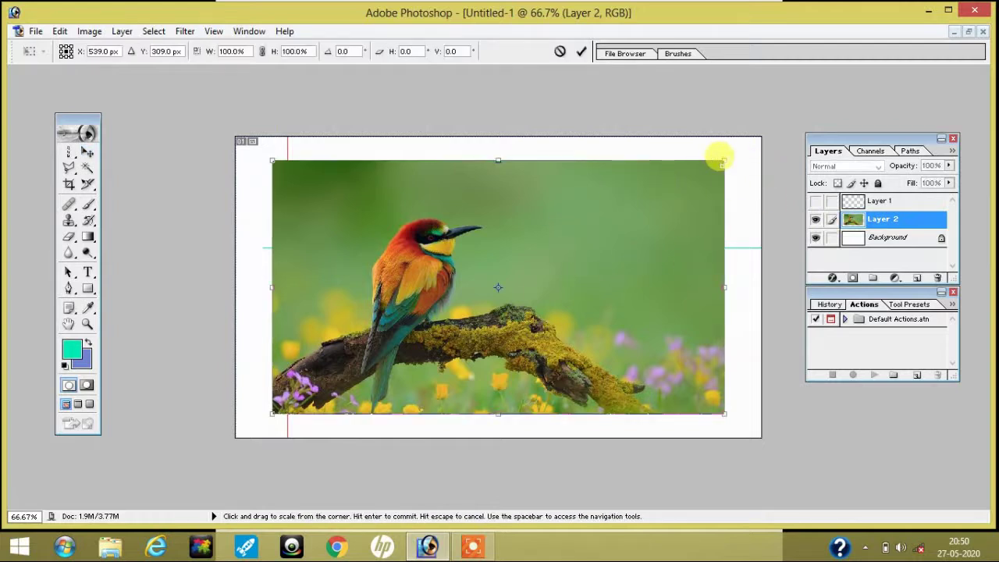
drag(723, 160, 750, 143)
key(Return)
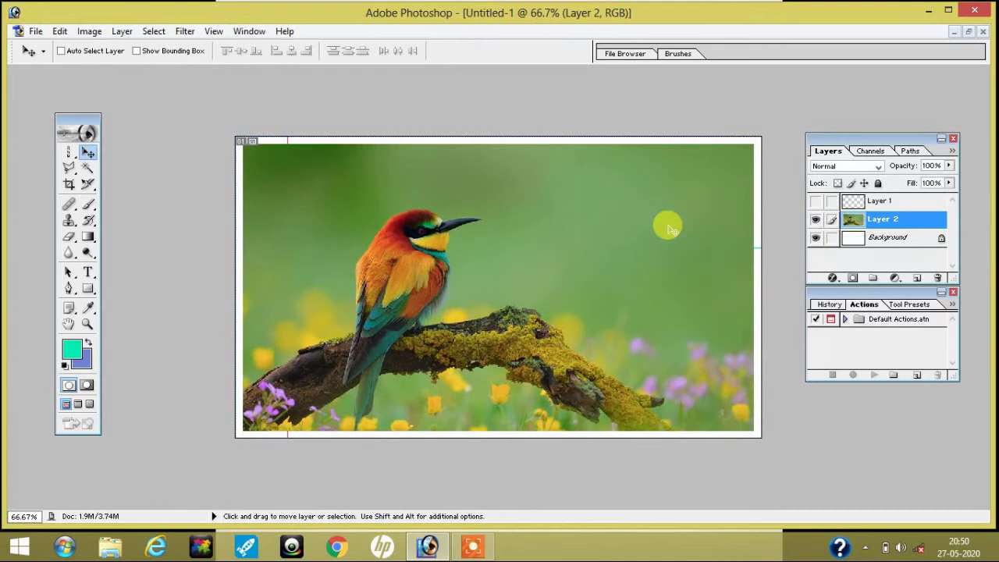
click(87, 167)
Magic-wand select the green background, trying several spots before selecting the area above the bird
click(288, 204)
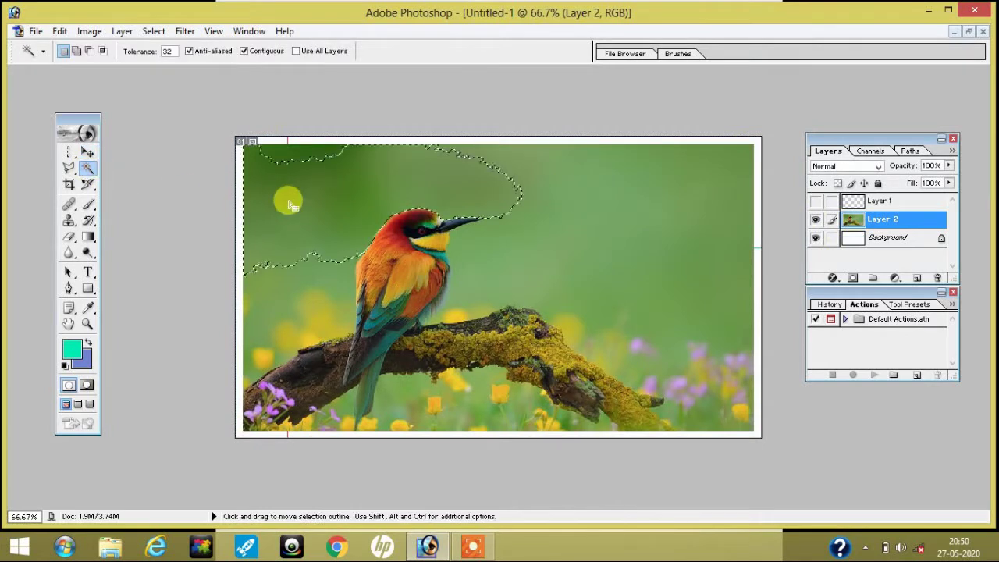
click(295, 159)
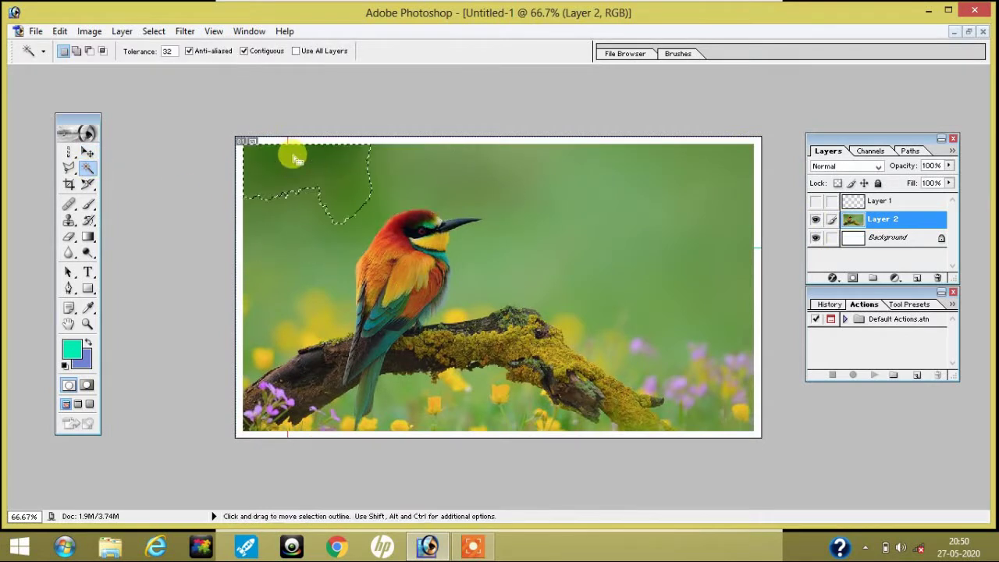
shift+click(295, 231)
shift+click(603, 224)
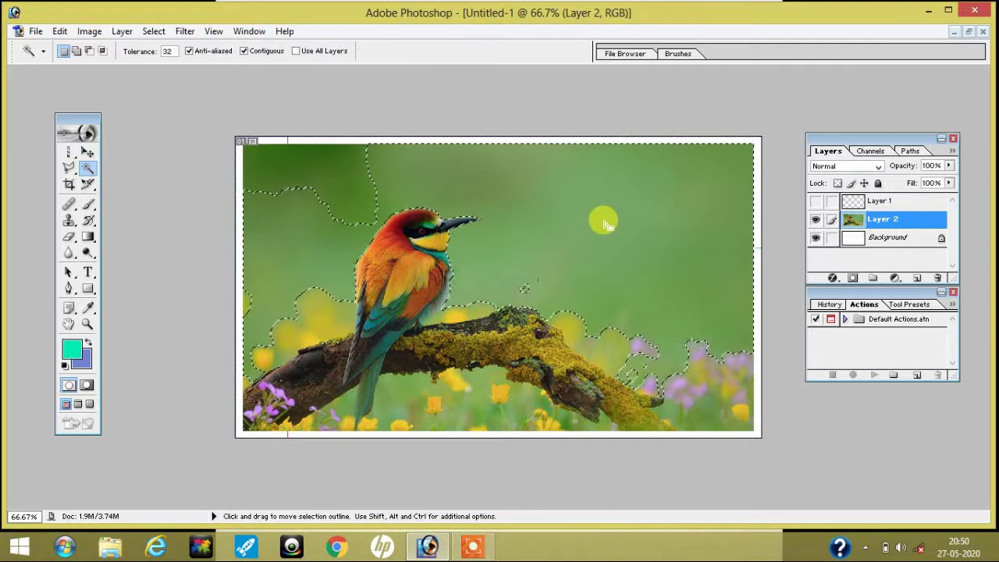
click(311, 183)
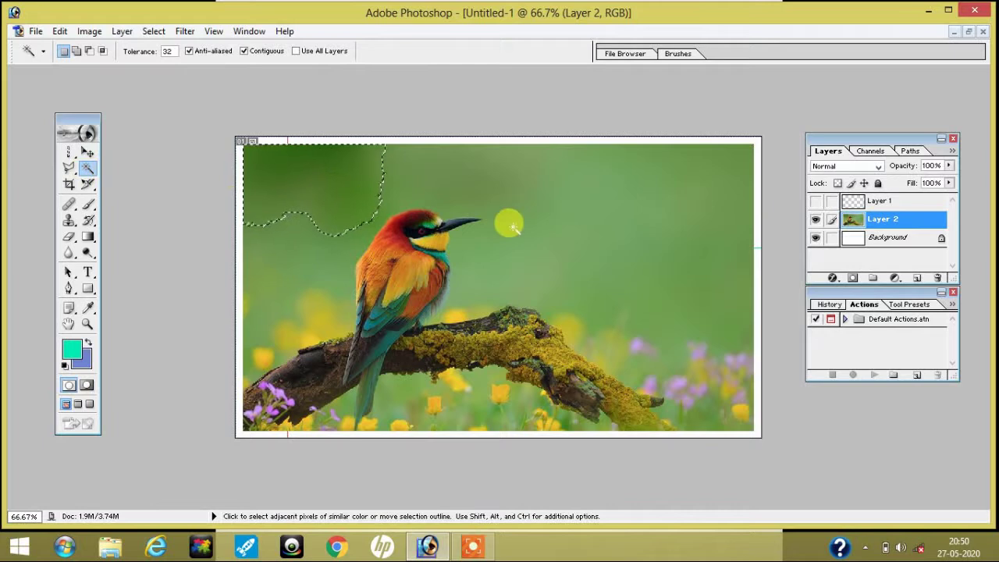
click(306, 249)
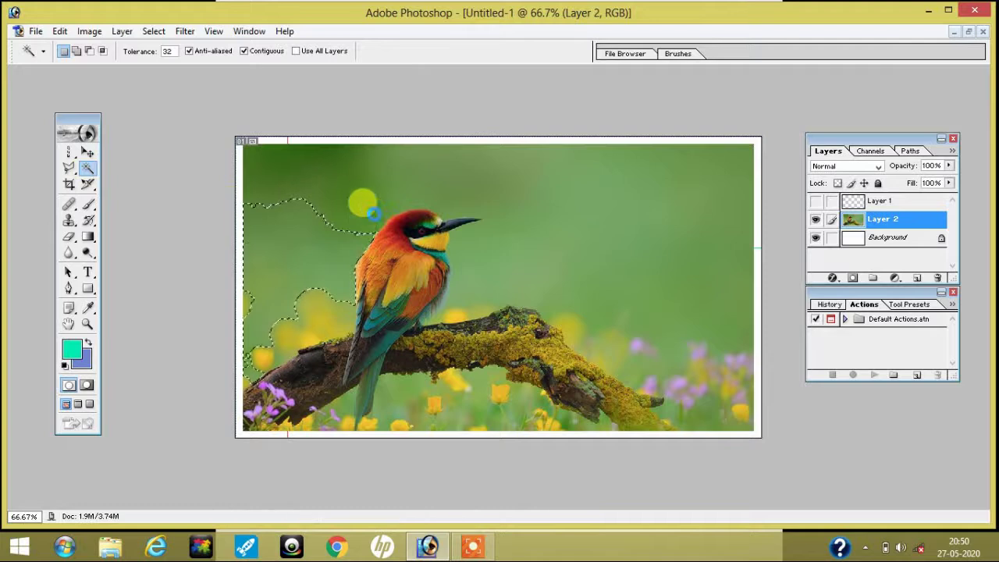
click(373, 213)
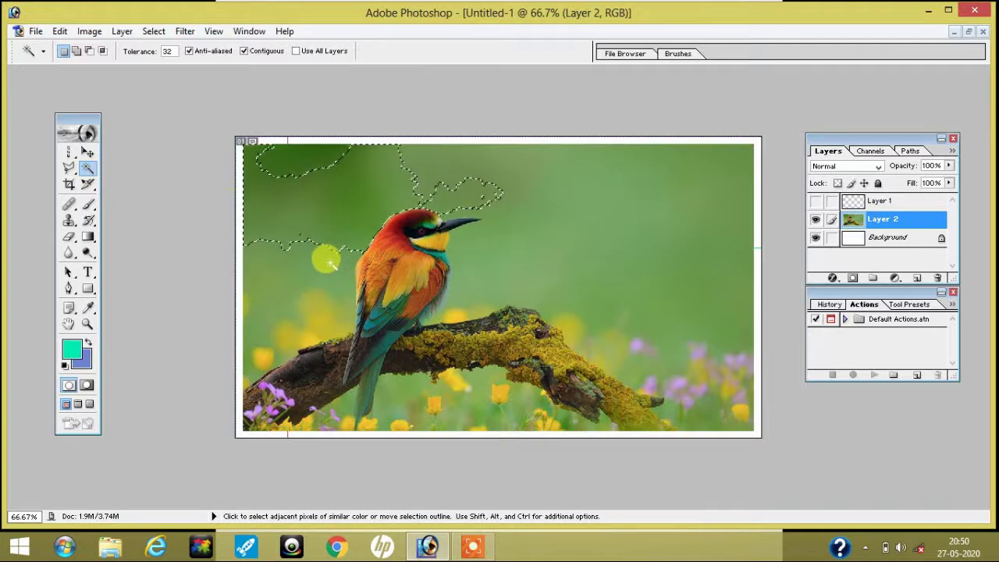
Add the lower-left flowers, right-side green and lower-right pink flowers to the selection
key(shift)
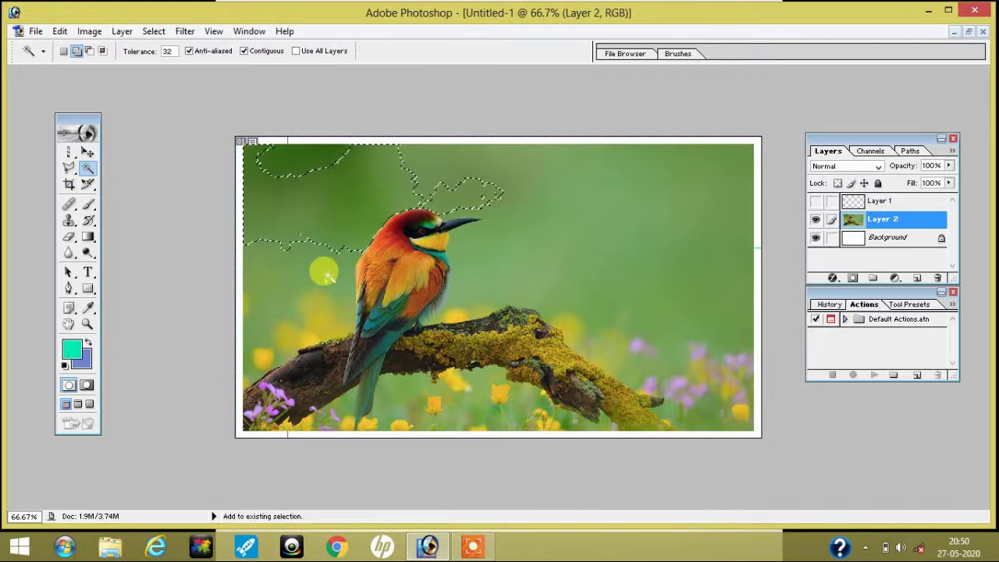
shift+click(292, 319)
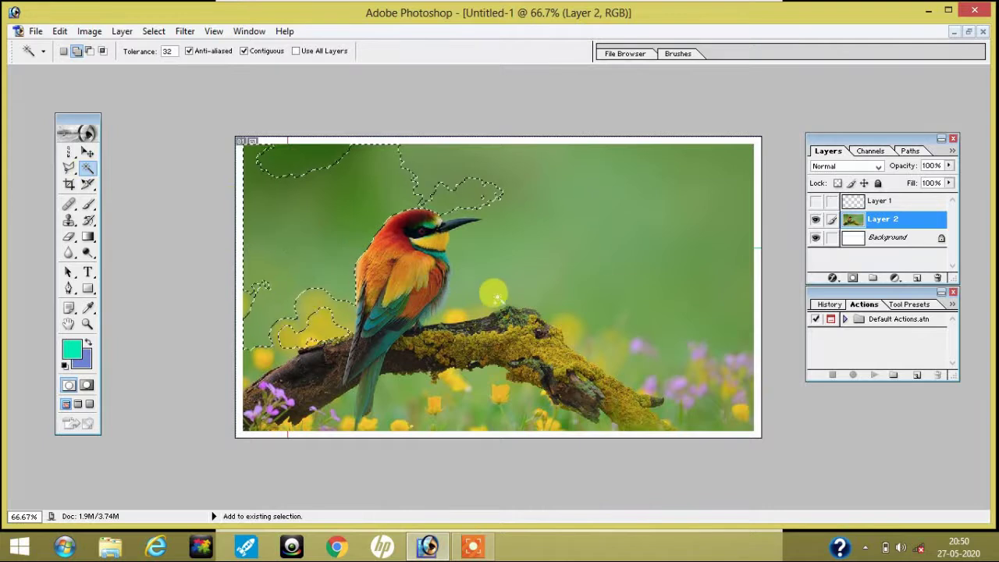
shift+click(618, 260)
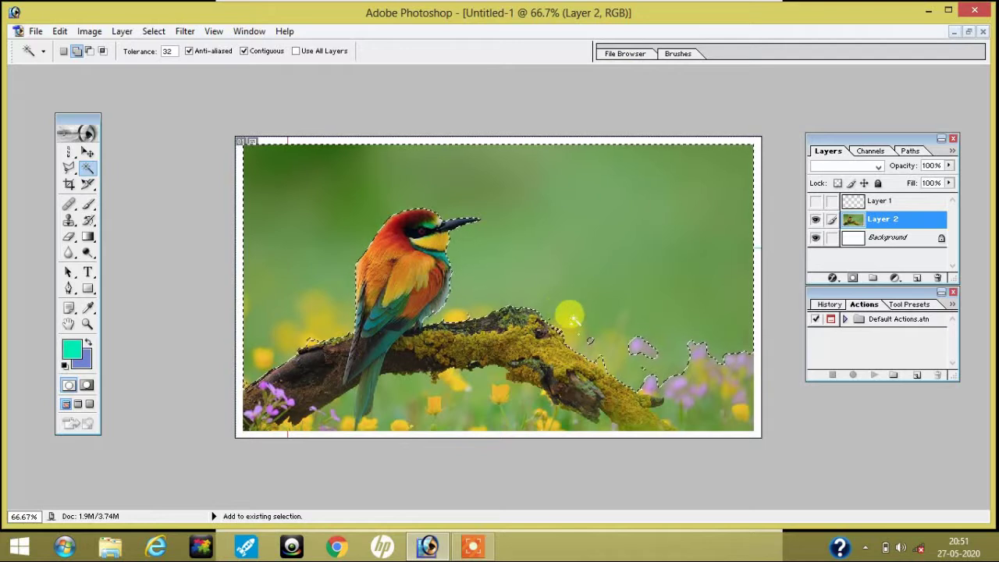
click(654, 358)
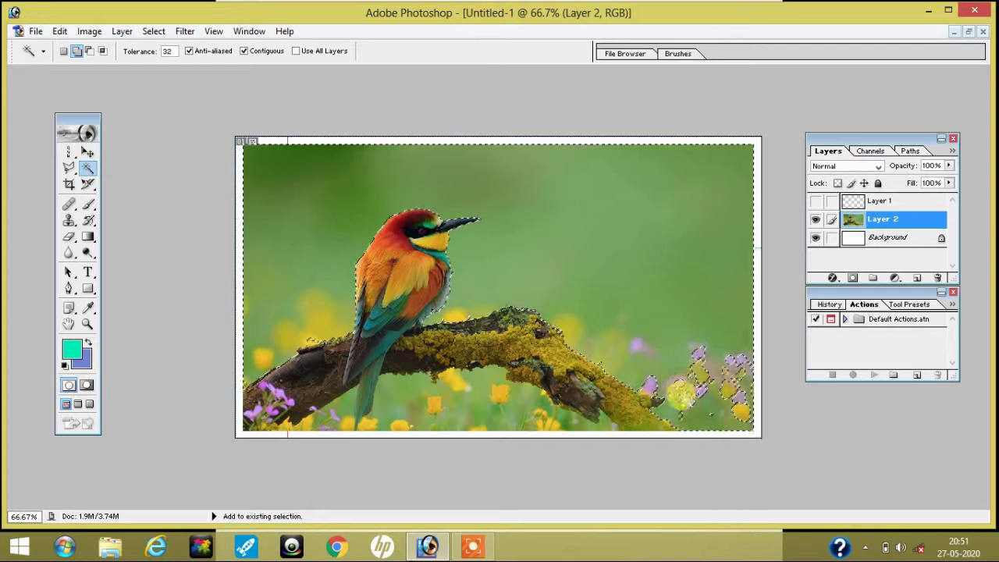
click(680, 389)
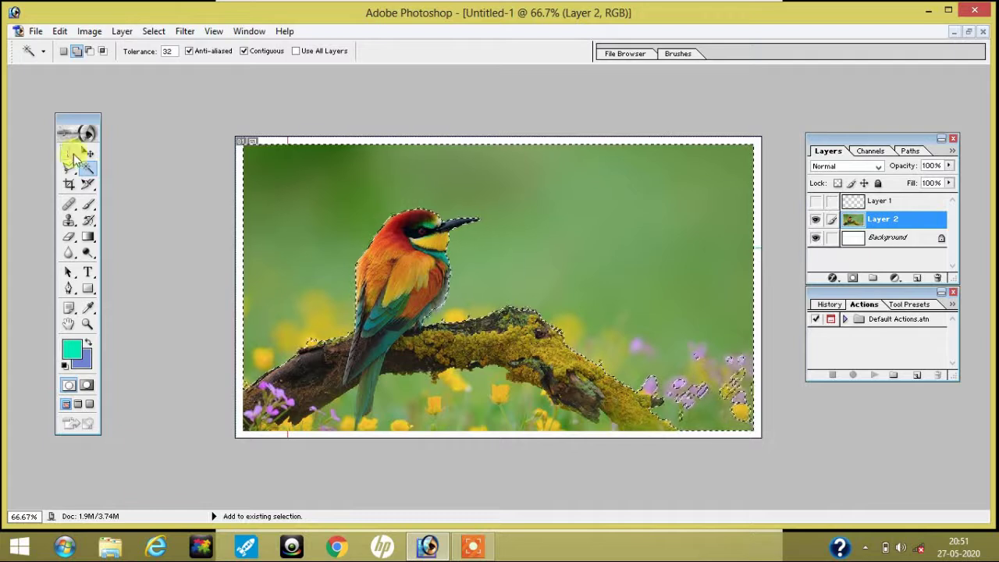
drag(69, 153, 117, 172)
click(129, 154)
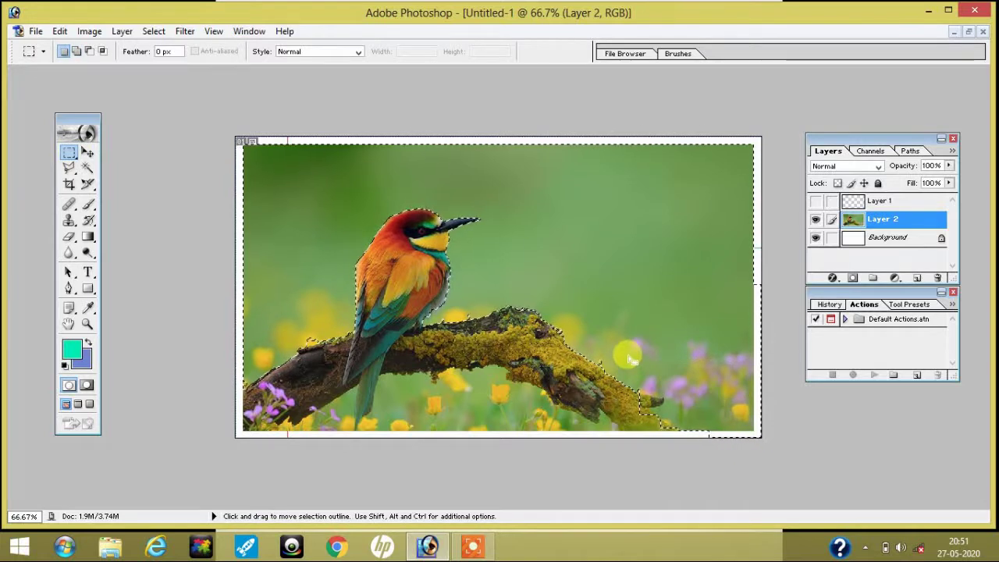
Subtract the lower-right branch tip from the background selection with an Alt-drag rectangle
key(alt)
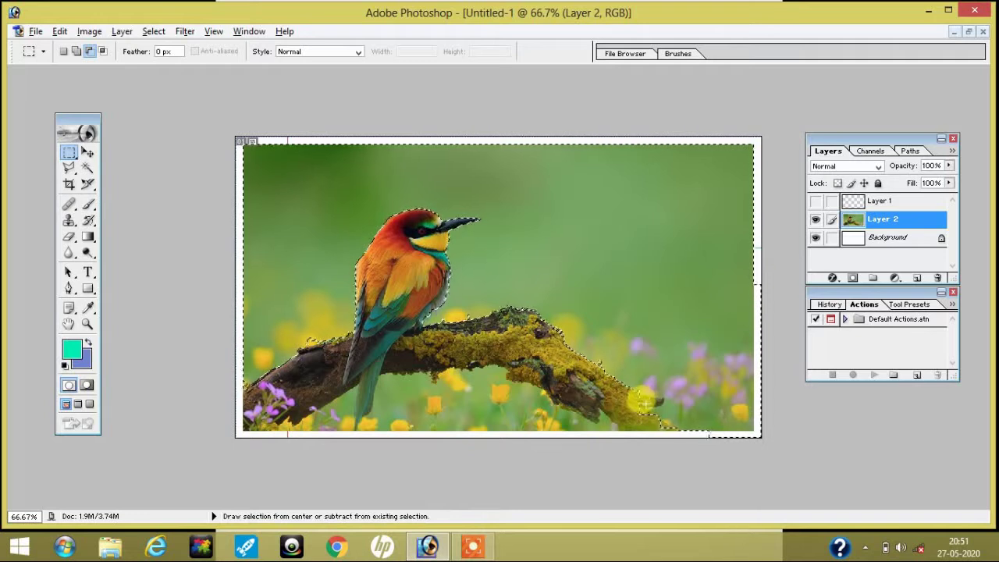
drag(641, 398, 632, 387)
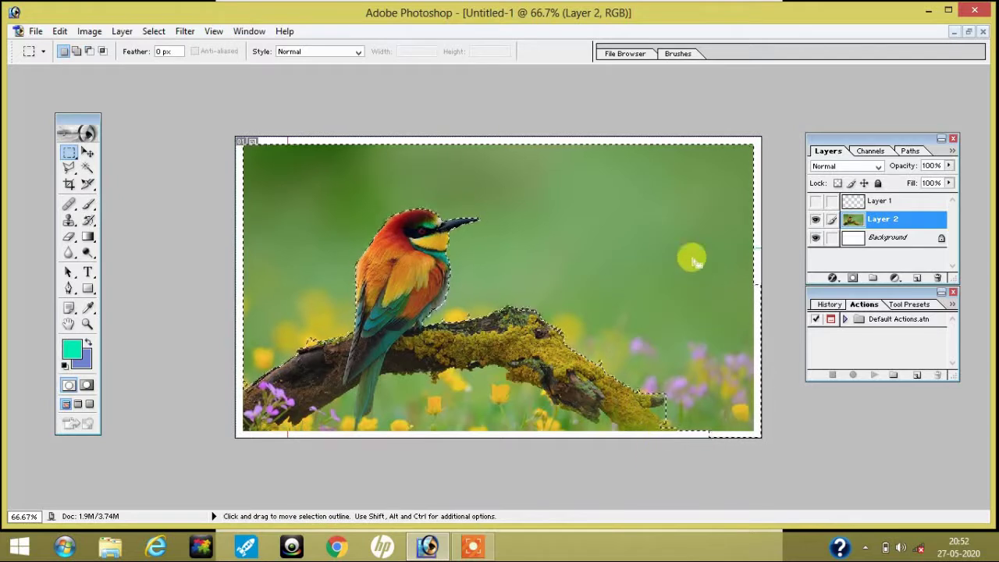
key(alt)
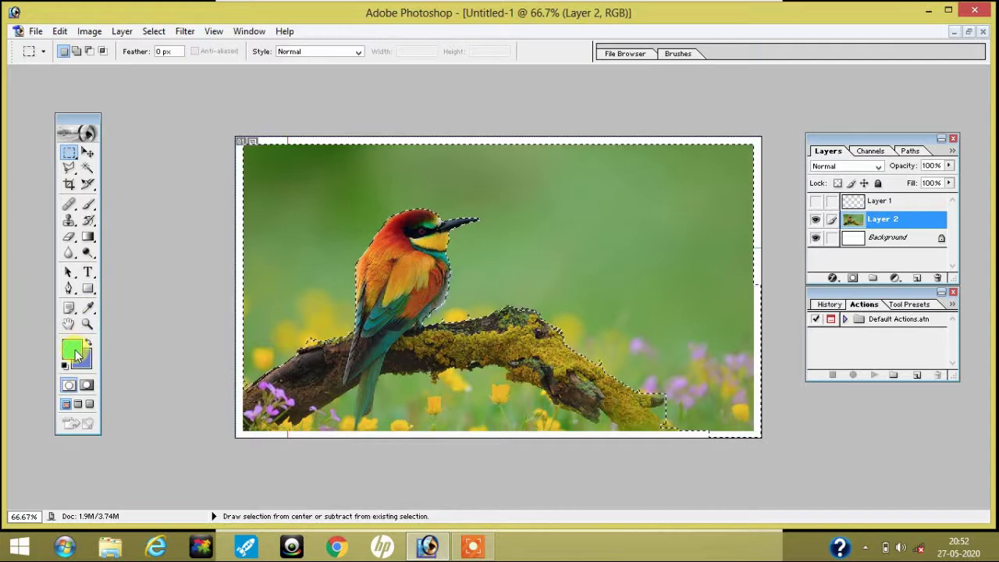
Try a teal fill and a cut on the selected background, undoing both
key(alt+BackSpace)
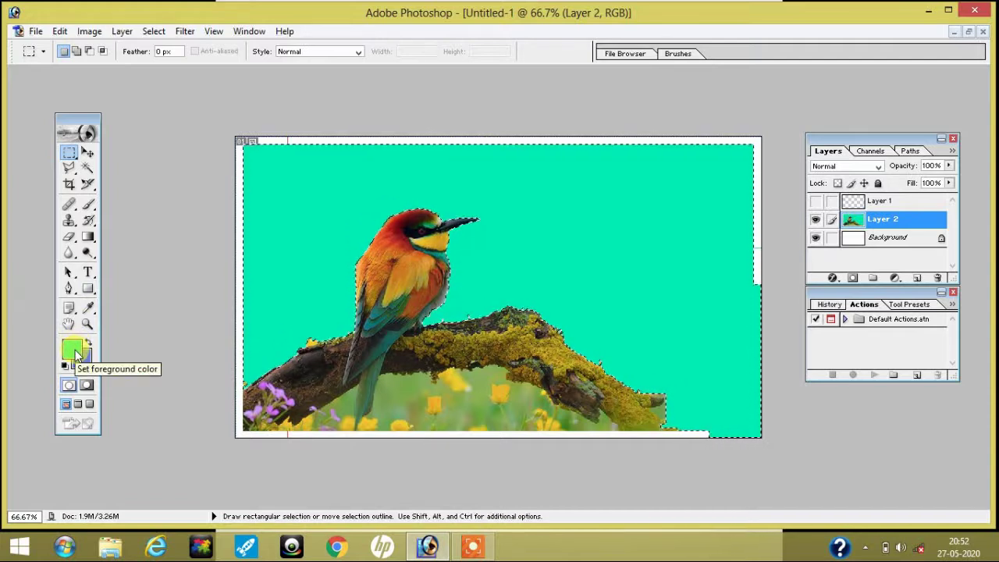
key(ctrl+z)
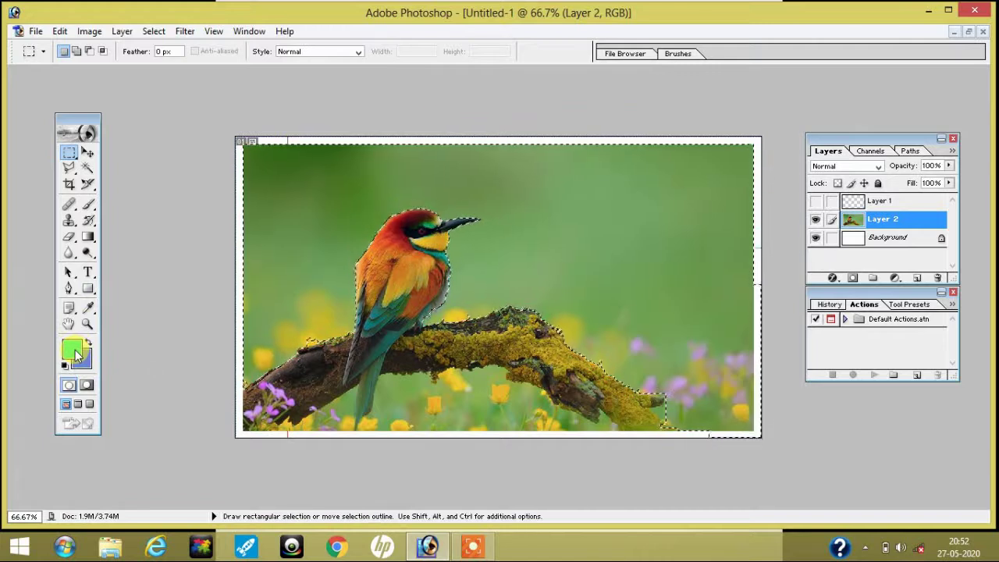
key(ctrl)
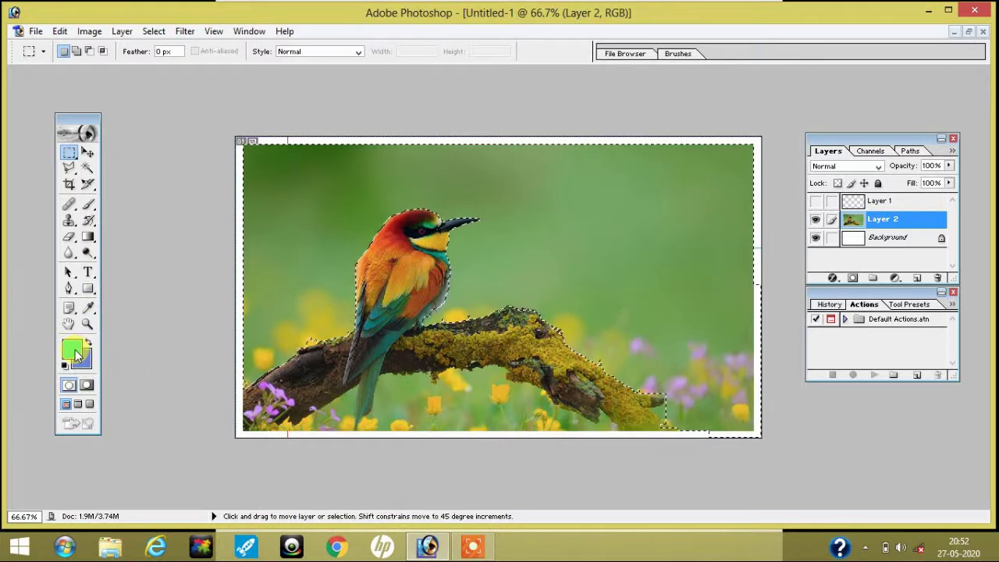
key(ctrl+x)
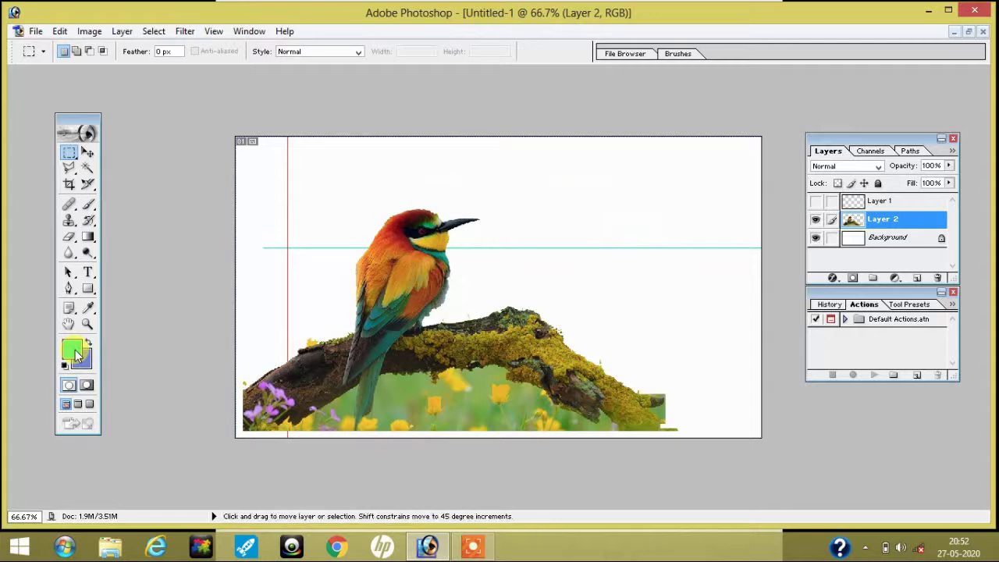
key(ctrl+alt+z)
key(ctrl)
key(ctrl+alt)
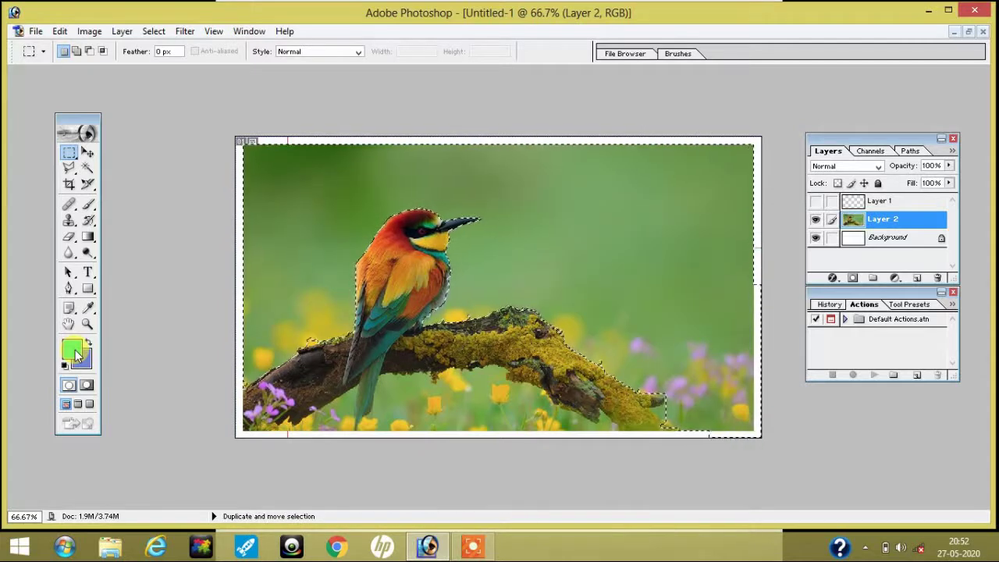
Feather the selection and delete the background, leaving the bird on white, then float the window
key(ctrl+alt+d)
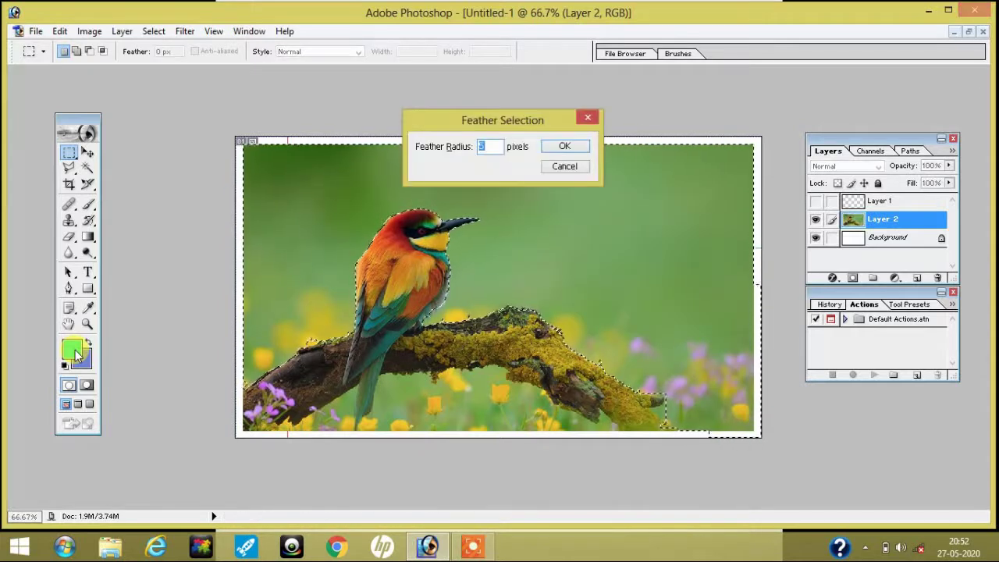
key(Return)
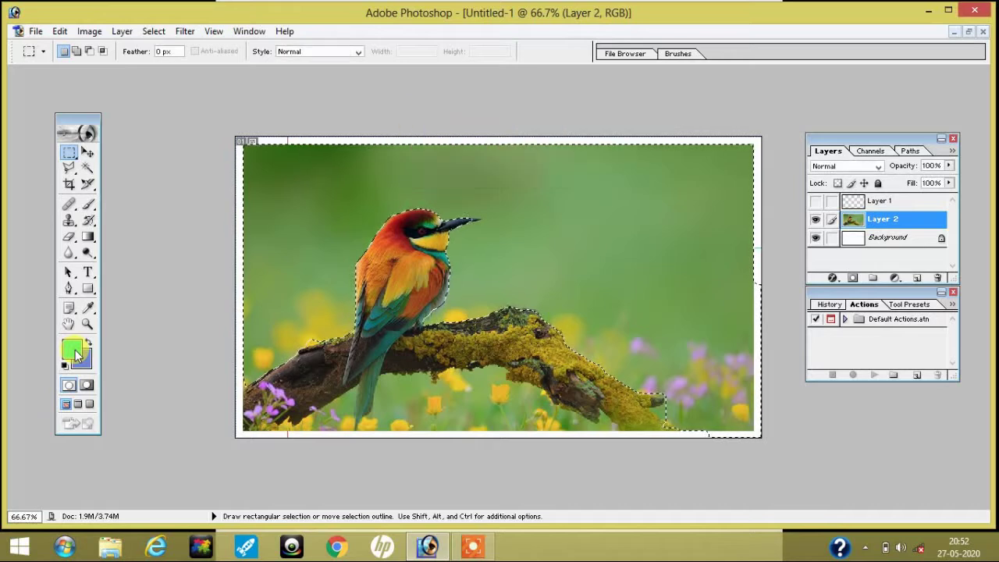
key(Delete)
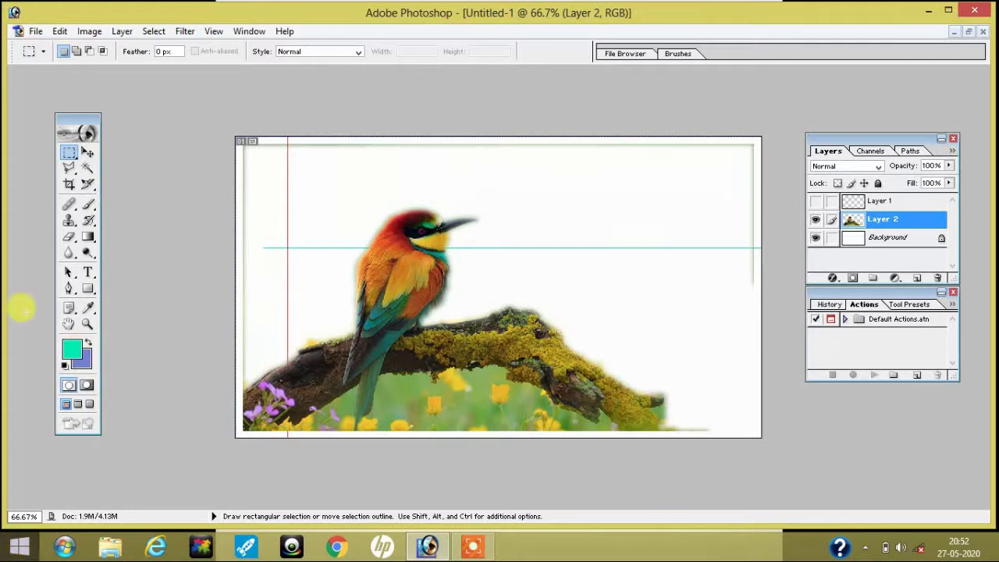
click(968, 32)
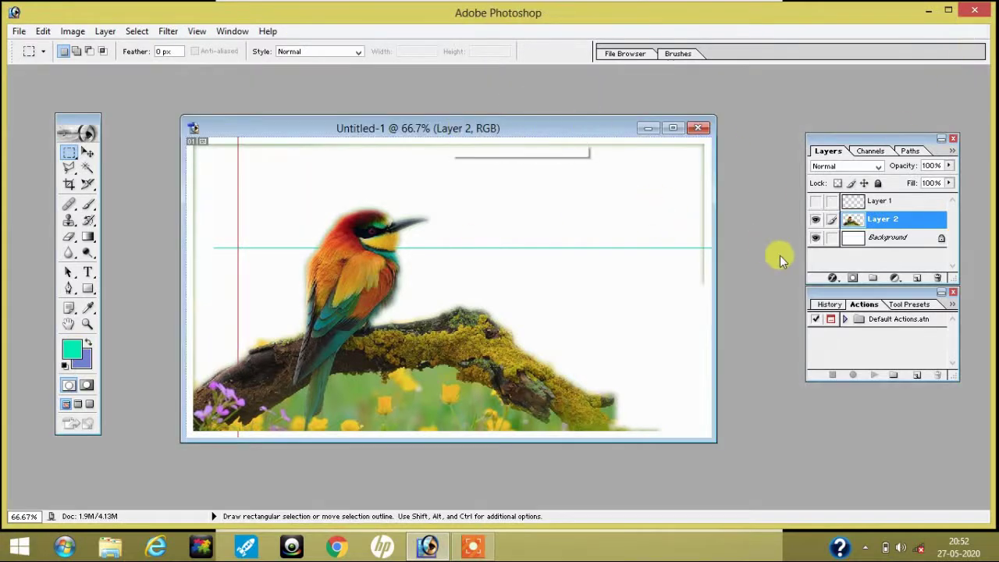
Drag 1.jpg into Untitled-1 as Layer 3, close 1.jpg, and maximize Untitled-1
double_click(756, 270)
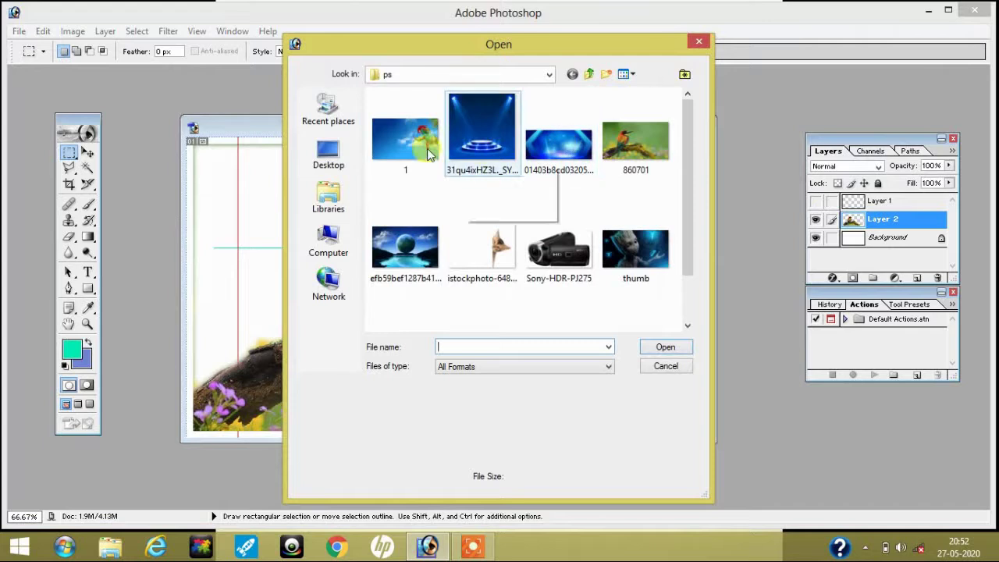
click(405, 153)
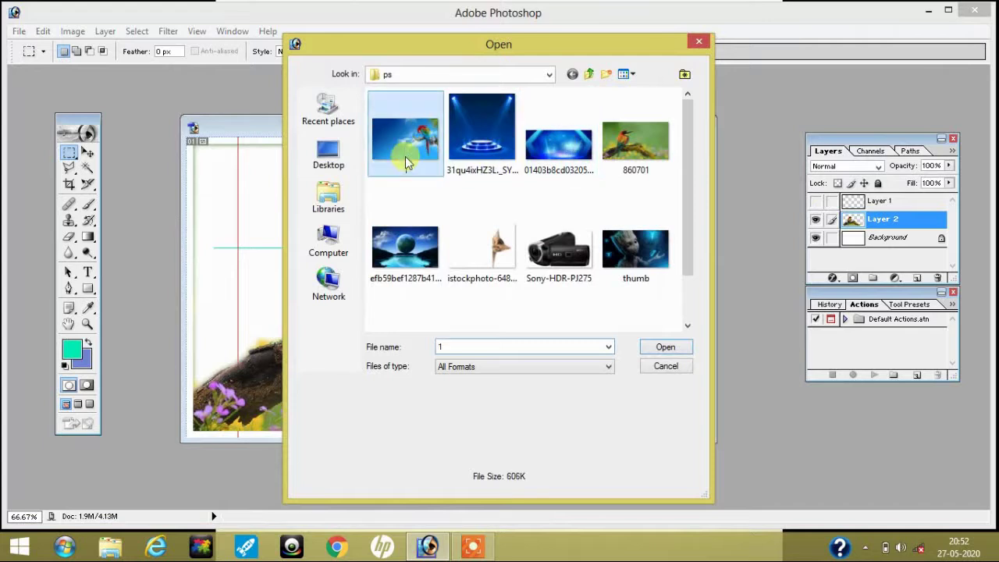
click(664, 346)
click(87, 153)
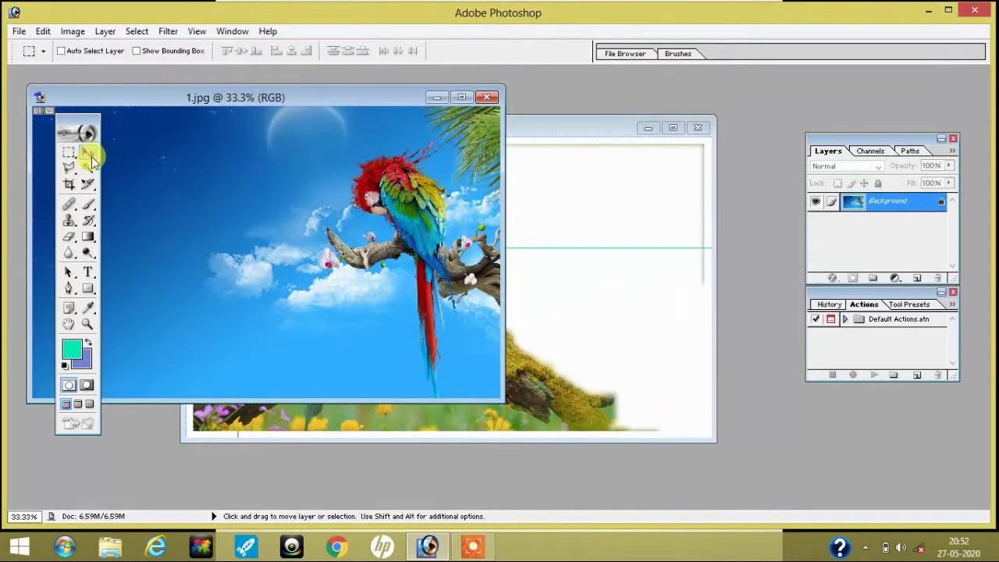
drag(203, 209, 605, 277)
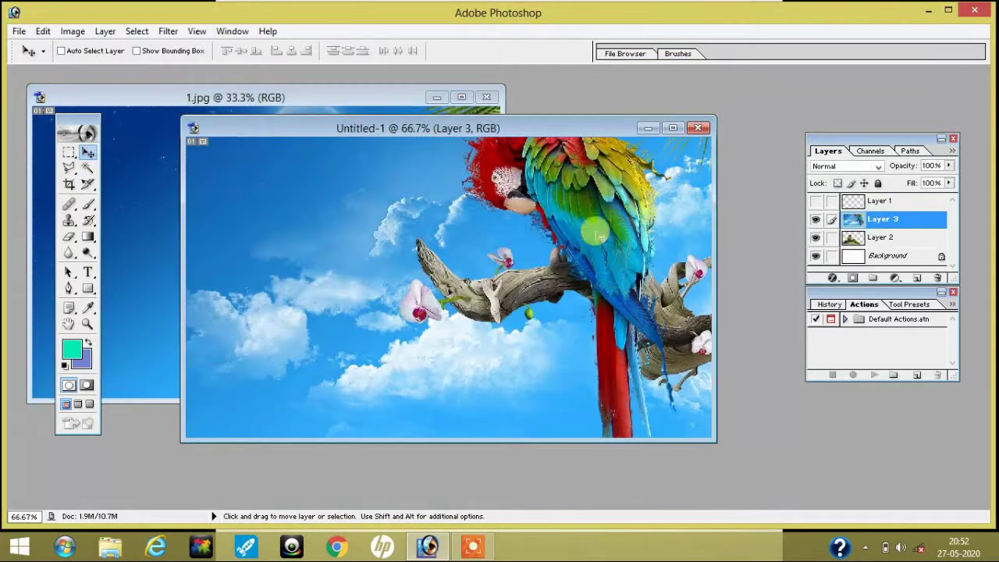
click(487, 97)
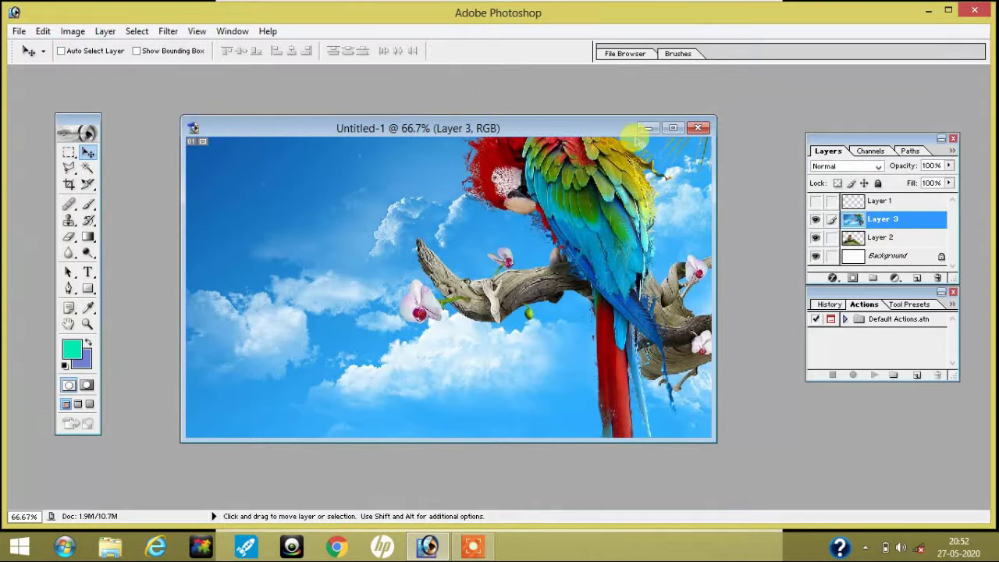
click(672, 128)
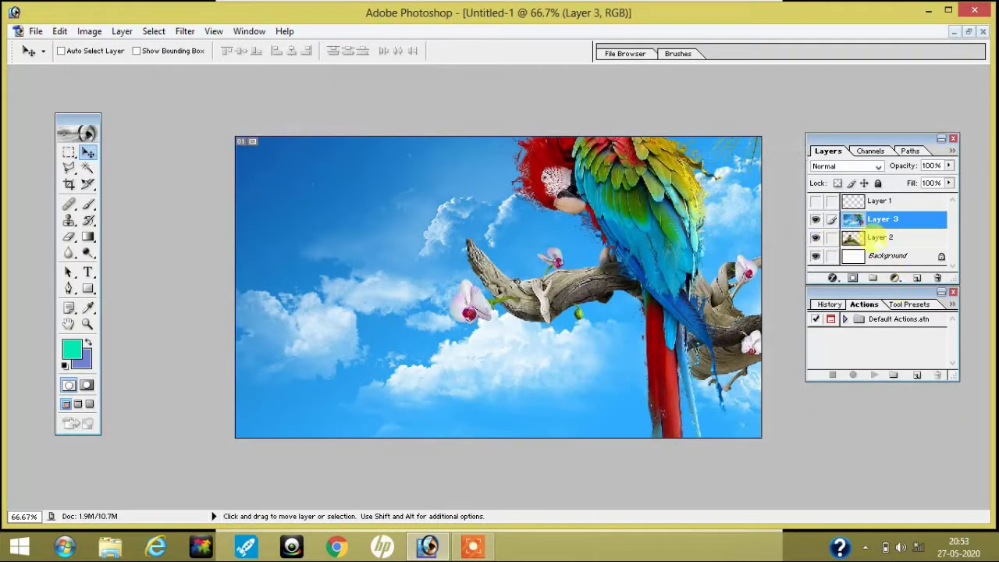
Move Layer 3 below Layer 2 and shift the sky photo right with Free Transform
drag(878, 216, 876, 248)
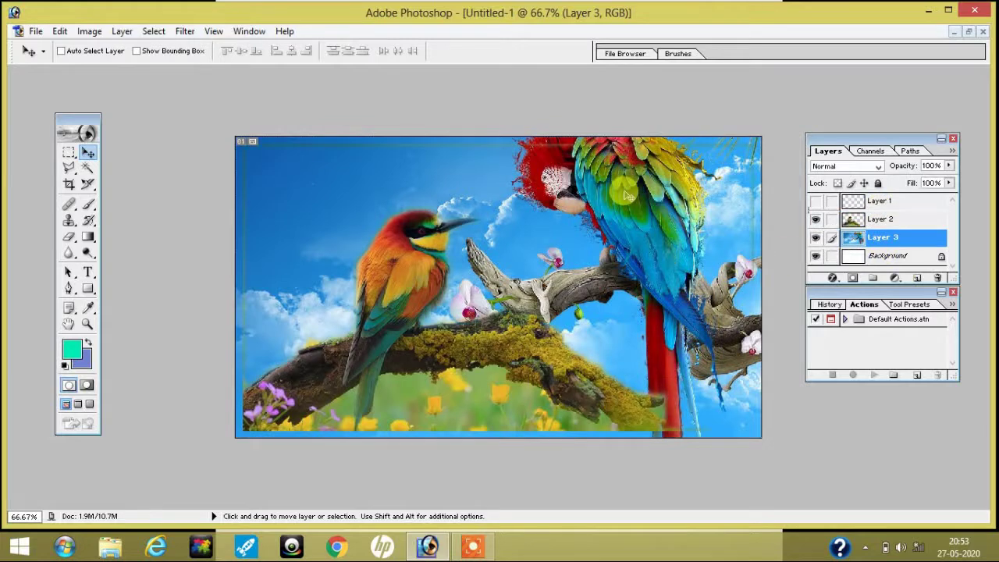
key(ctrl+t)
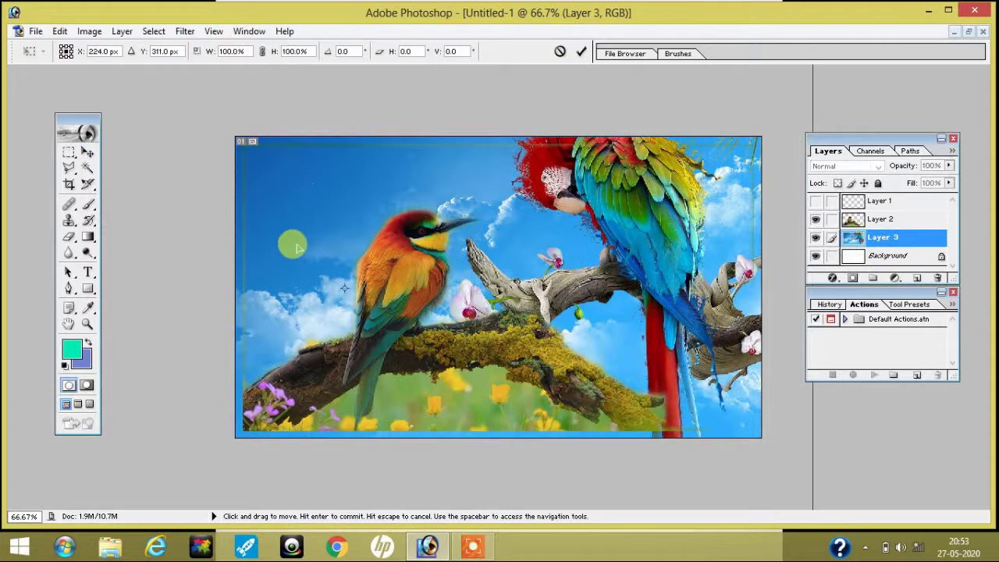
key(ctrl+minus)
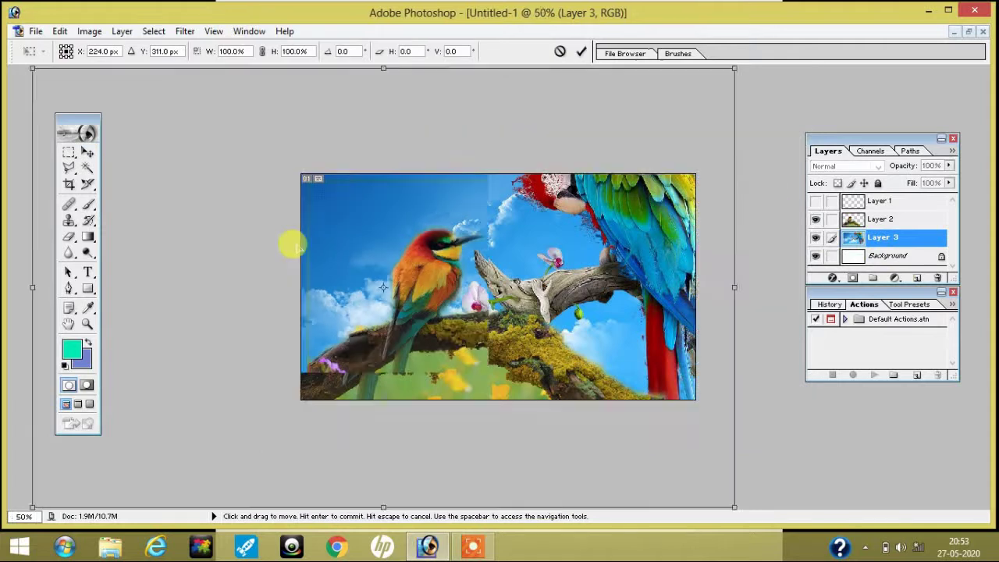
key(ctrl+minus)
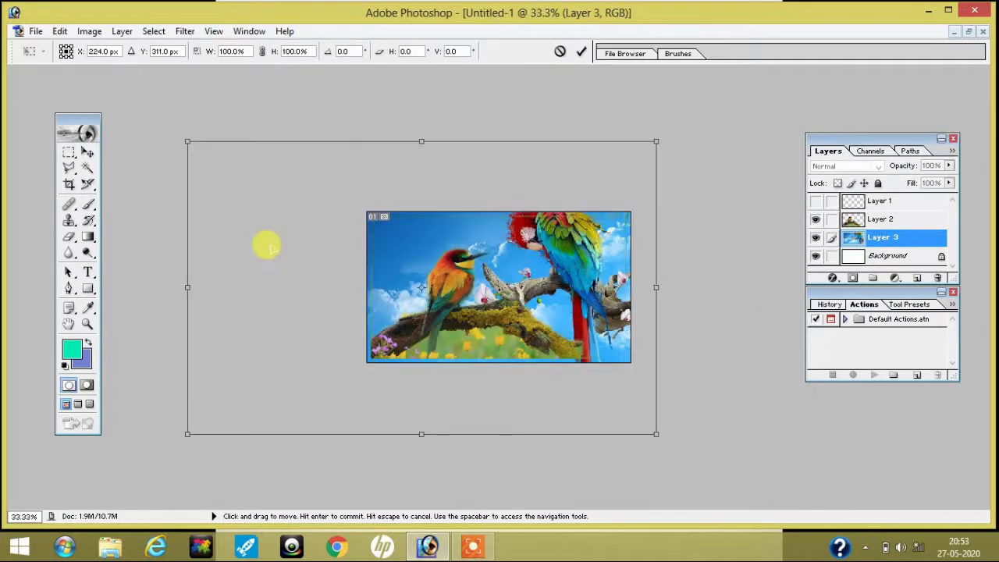
drag(313, 265, 493, 244)
key(Return)
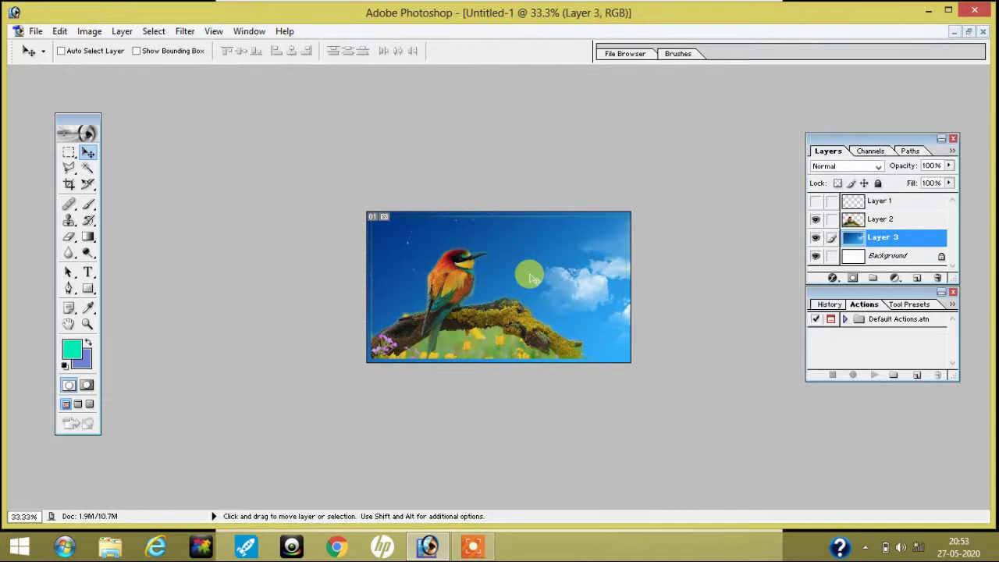
Zoom to 100% and back to 66.7%, then float the Untitled-1 window
key(ctrl+plus)
key(ctrl+plus)
key(ctrl+plus)
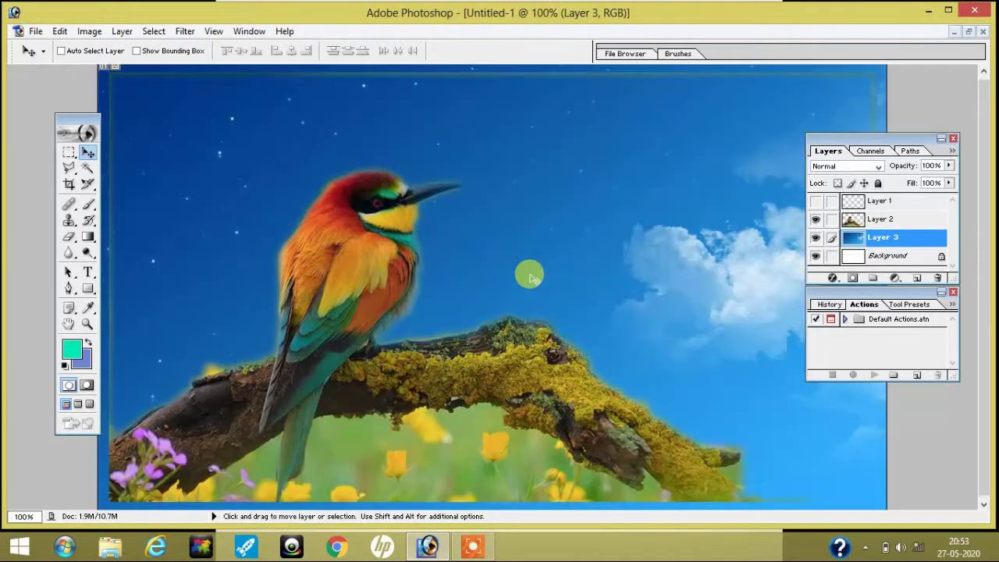
key(ctrl+minus)
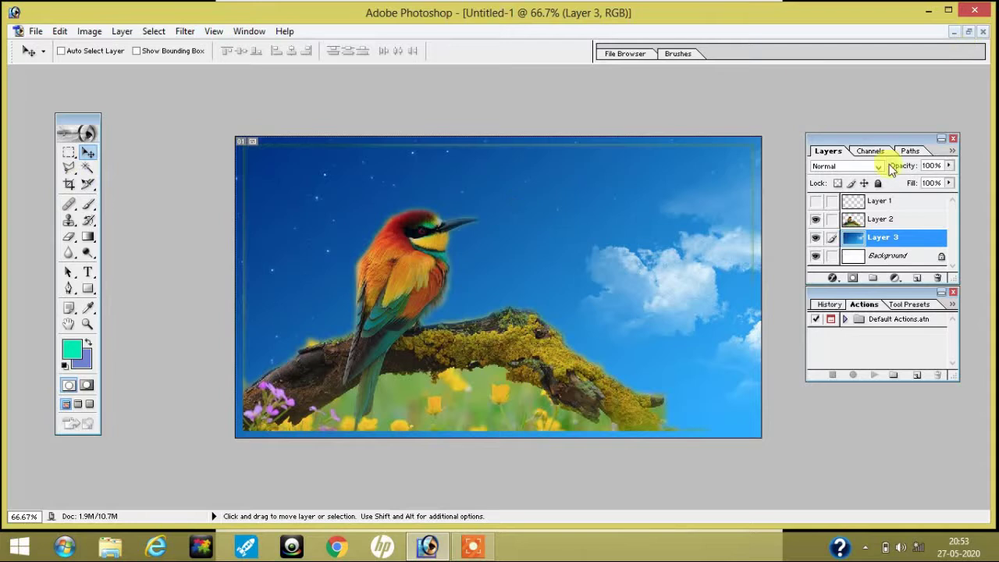
click(968, 32)
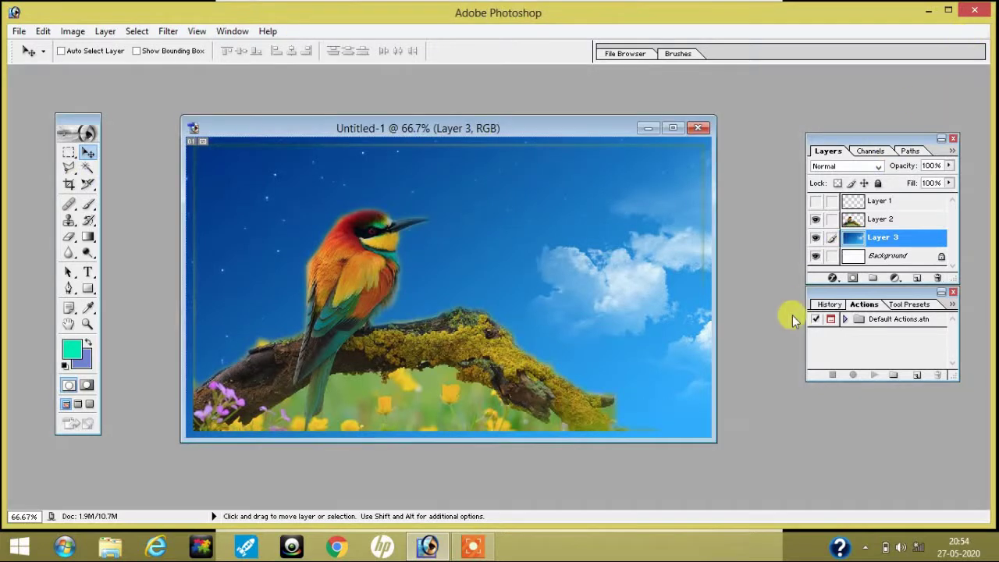
double_click(746, 336)
click(482, 248)
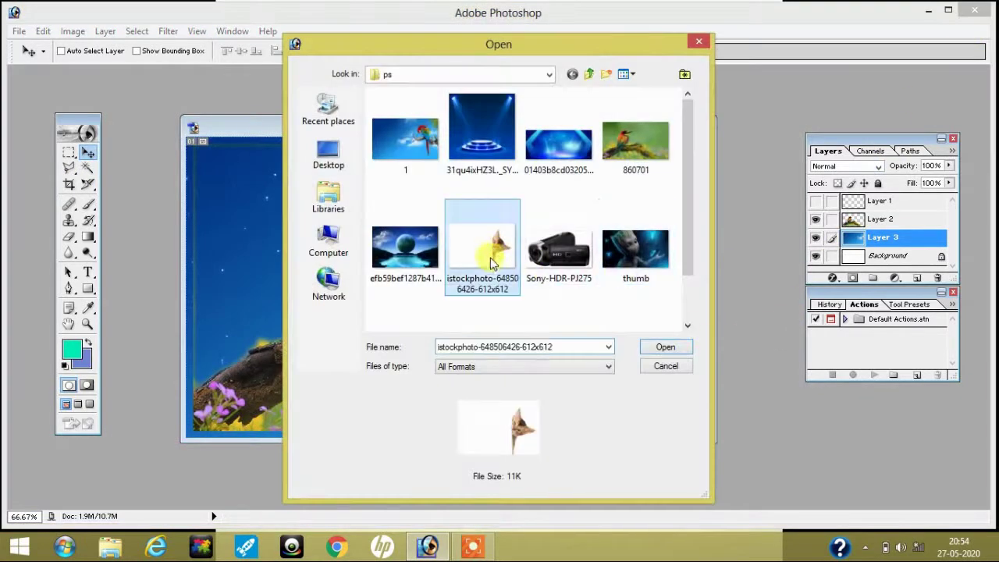
click(667, 348)
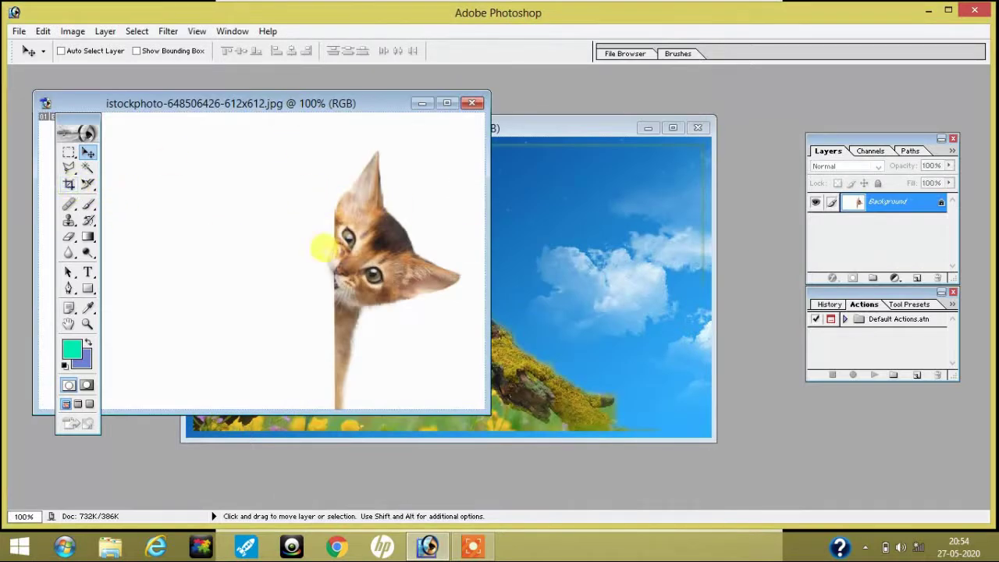
Crop the photo to a narrow portrait around the cat and centre its window
click(69, 186)
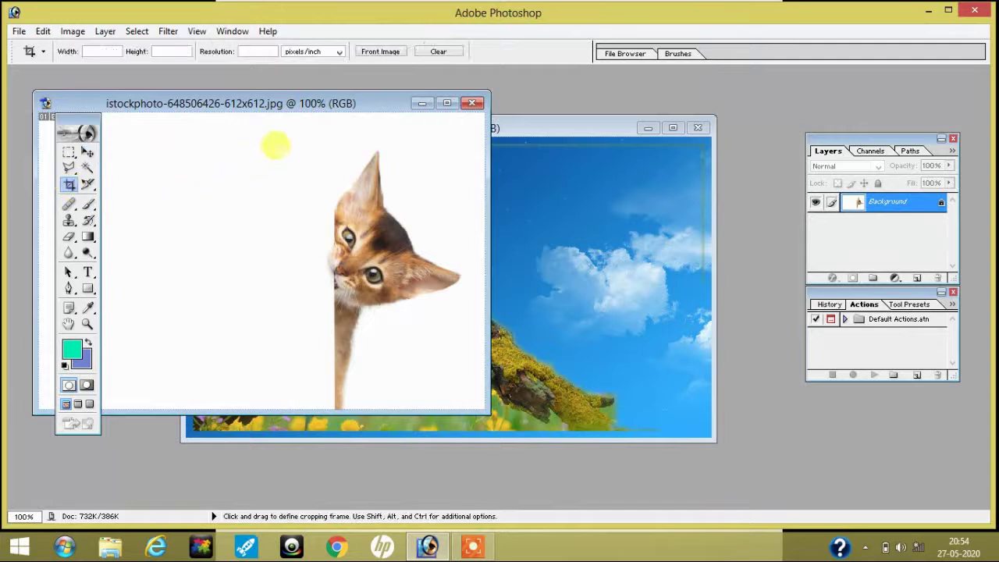
drag(287, 147, 474, 410)
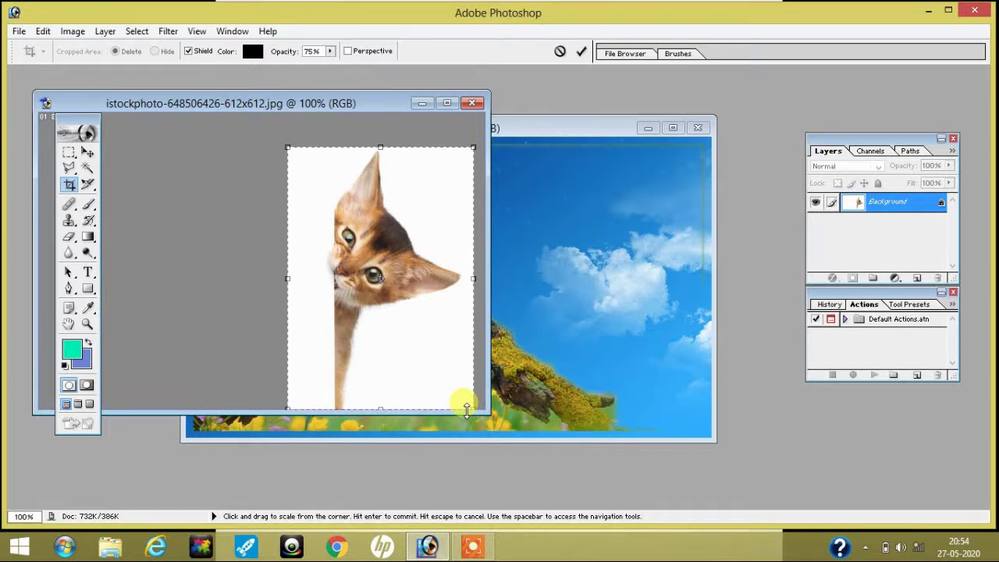
key(Return)
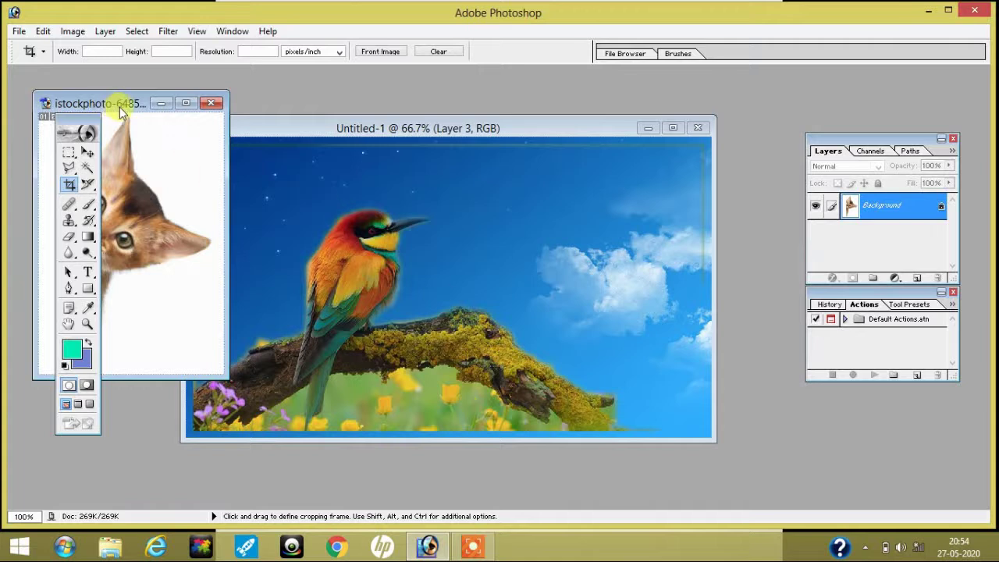
drag(121, 113, 427, 131)
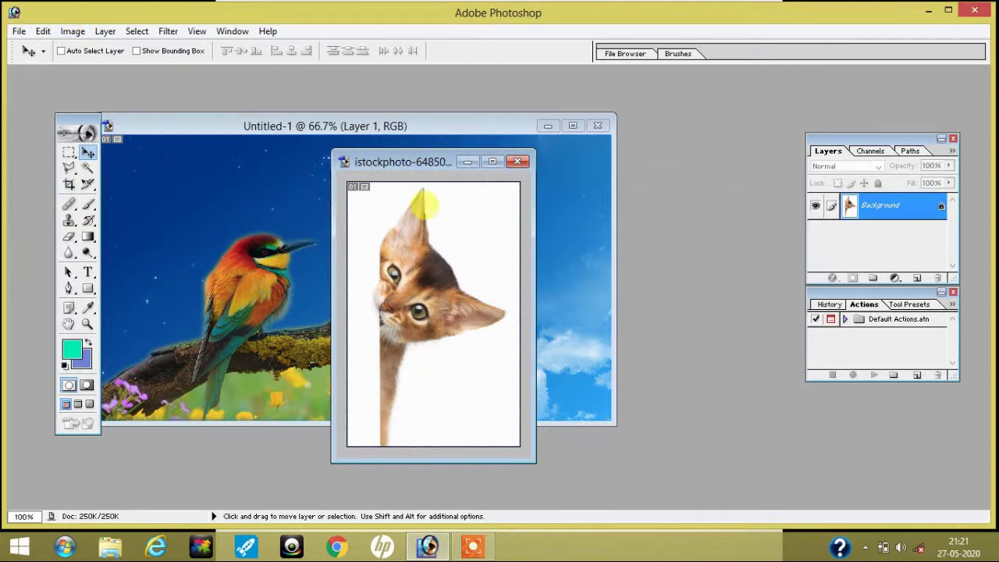
Check the cat's Image Size (612 × 408 px, 300 ppi) twice without changes, then float the window
click(71, 32)
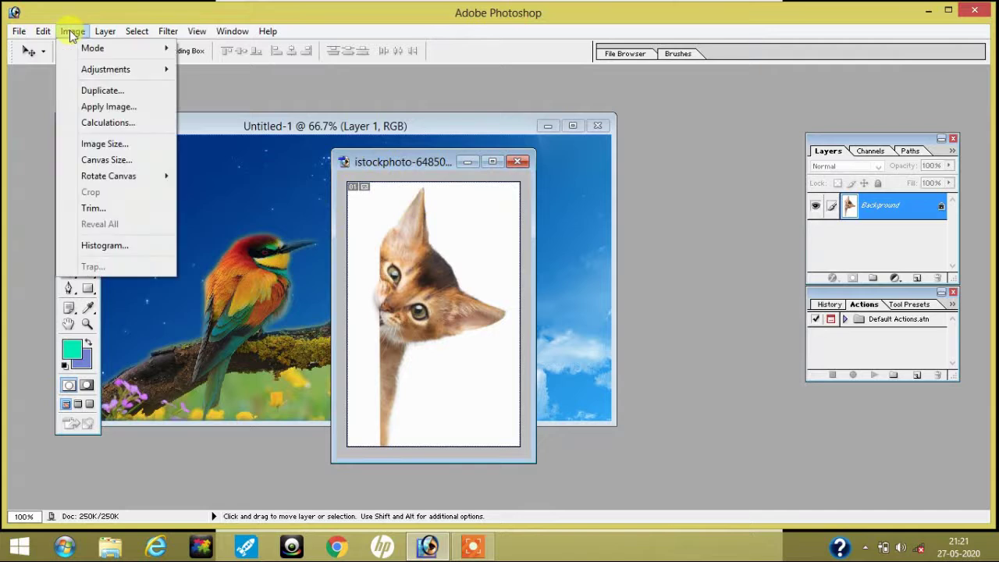
click(102, 144)
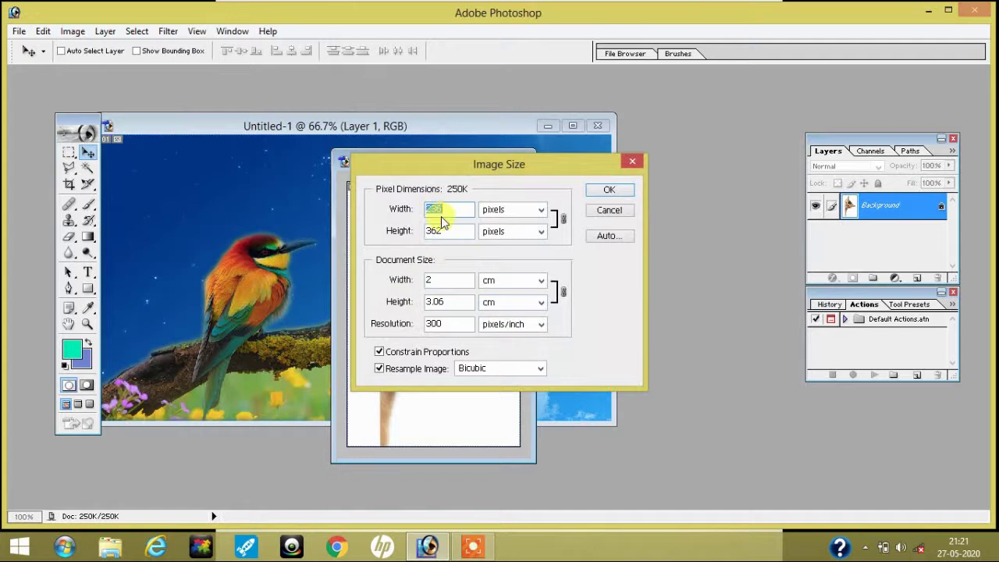
click(616, 213)
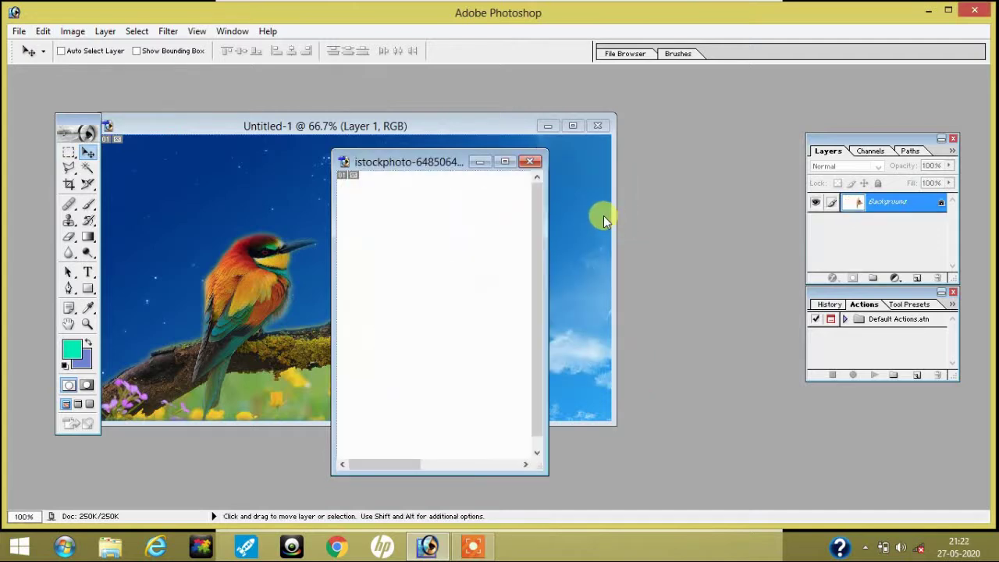
click(504, 162)
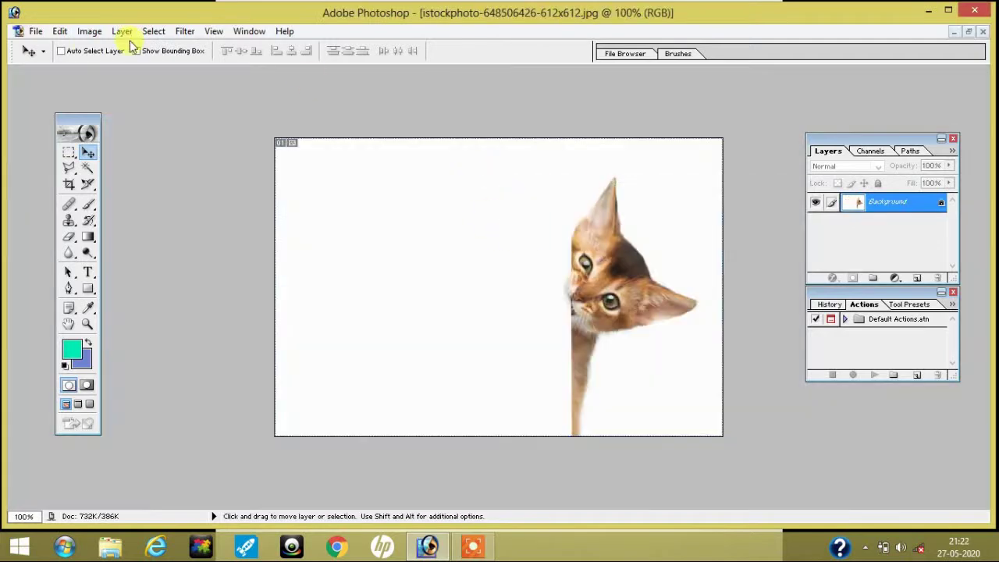
click(87, 32)
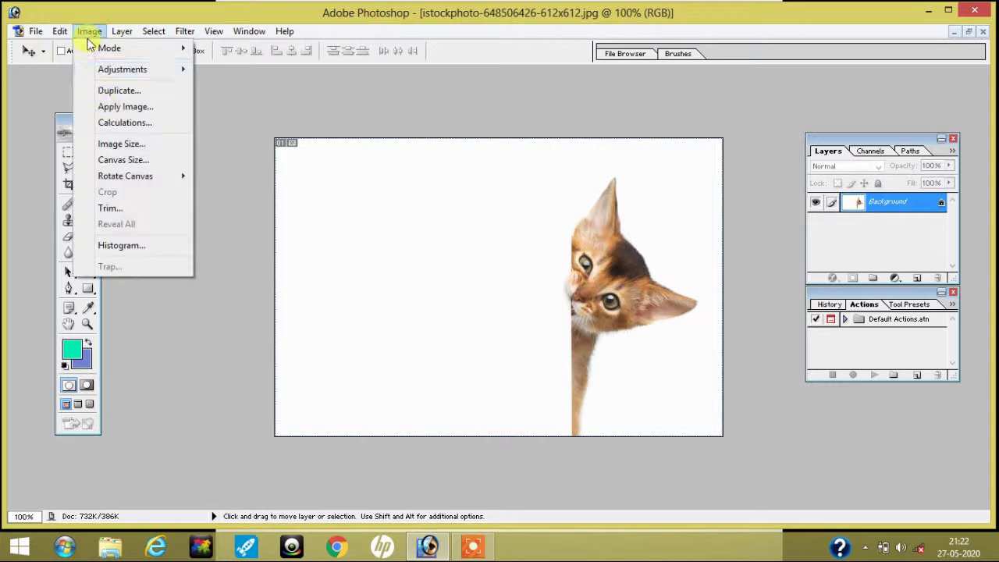
click(121, 144)
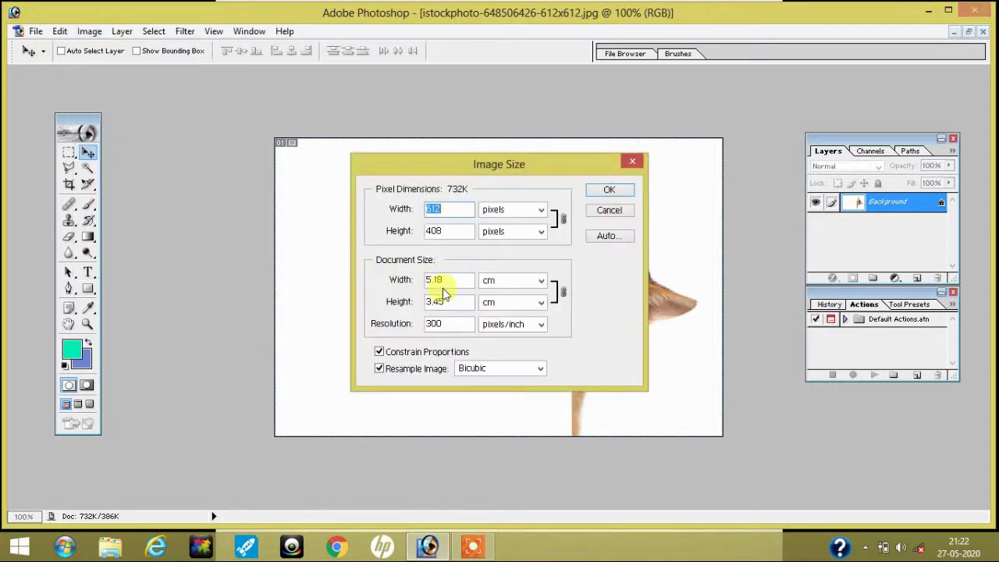
click(608, 210)
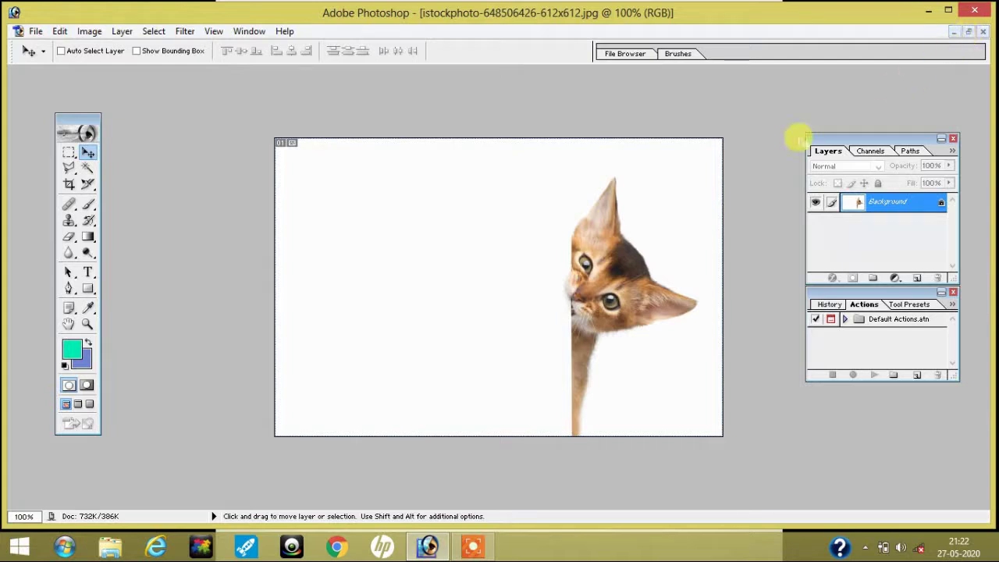
click(968, 32)
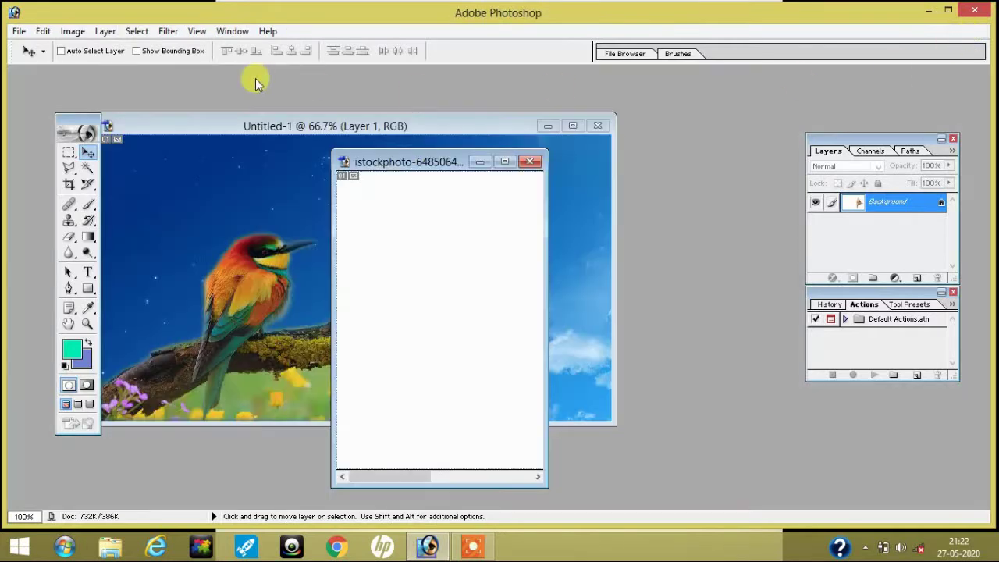
Create a new 13.415 × 6.93 inch document with width and height in inches
click(19, 31)
click(39, 50)
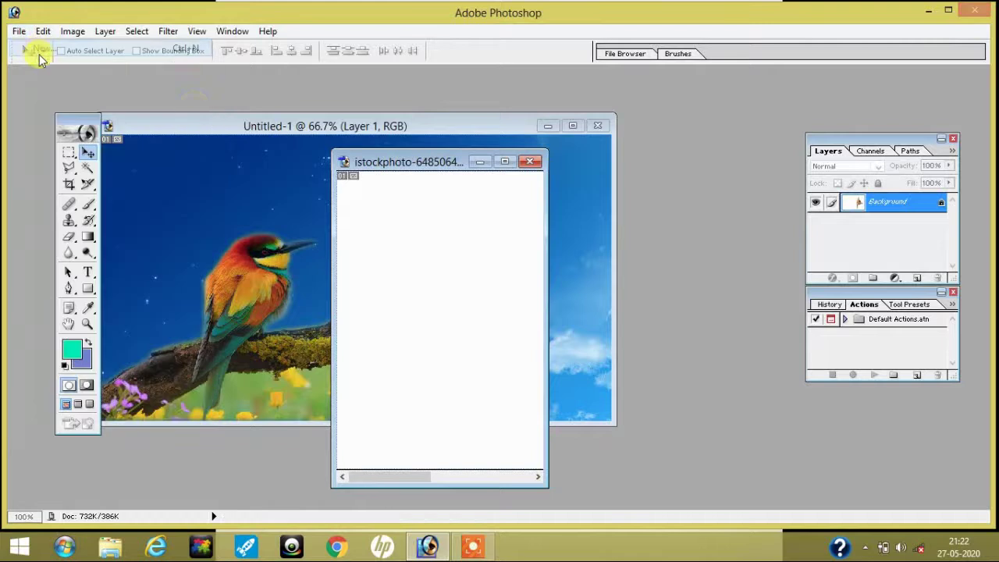
click(519, 220)
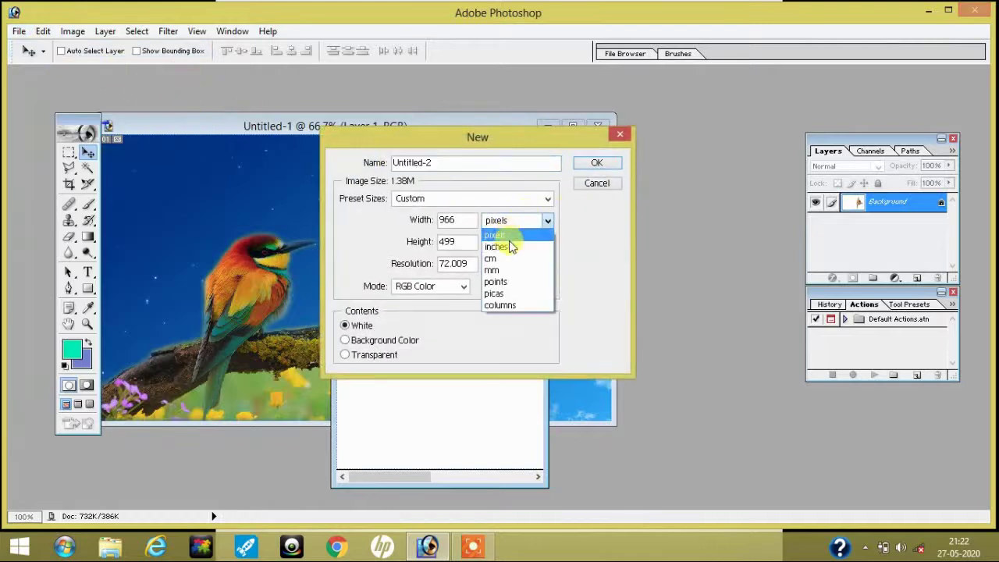
click(496, 246)
click(496, 244)
click(500, 267)
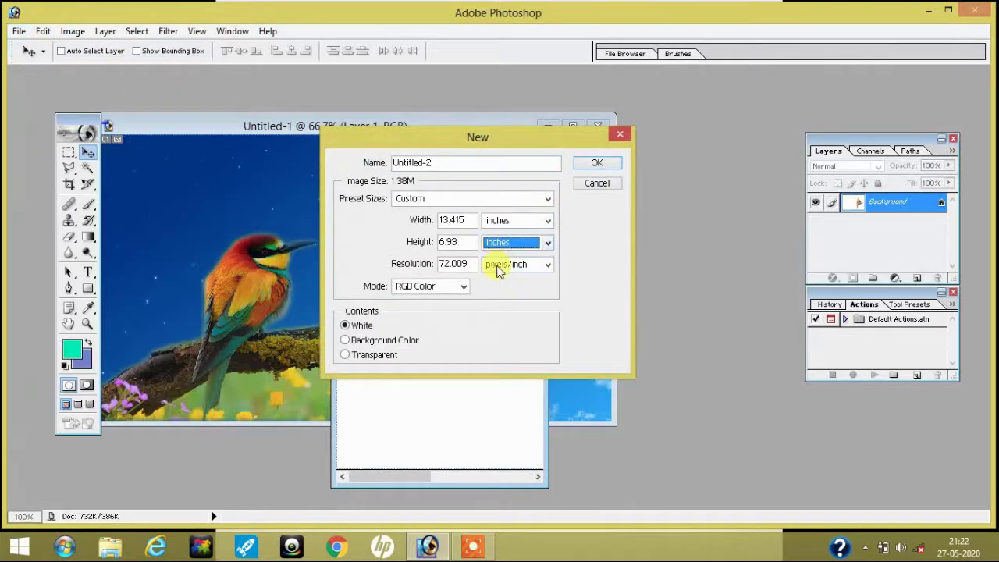
click(593, 164)
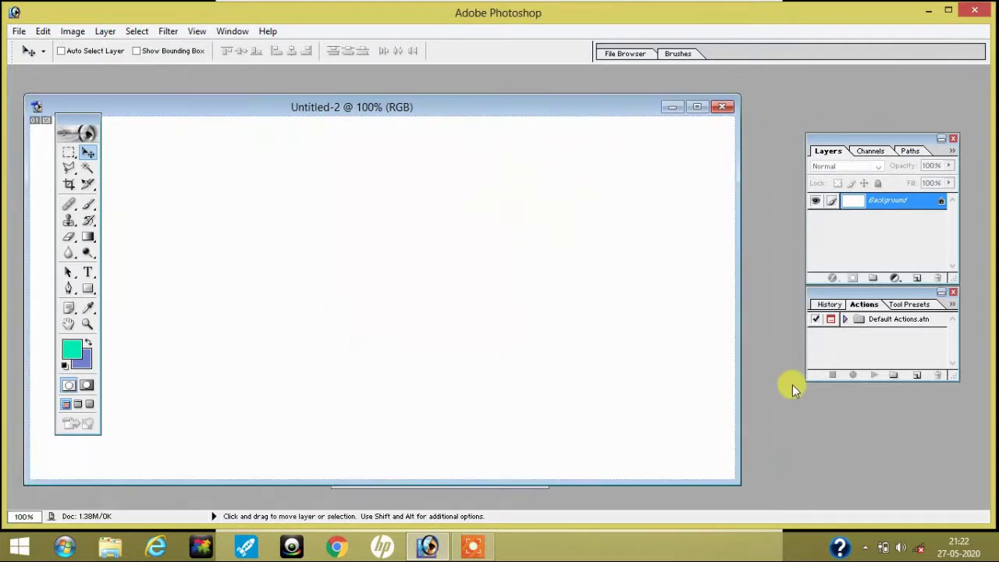
Move the stage spotlight image into Untitled-2 and trim by bottom-right pixel colour
key(ctrl+o)
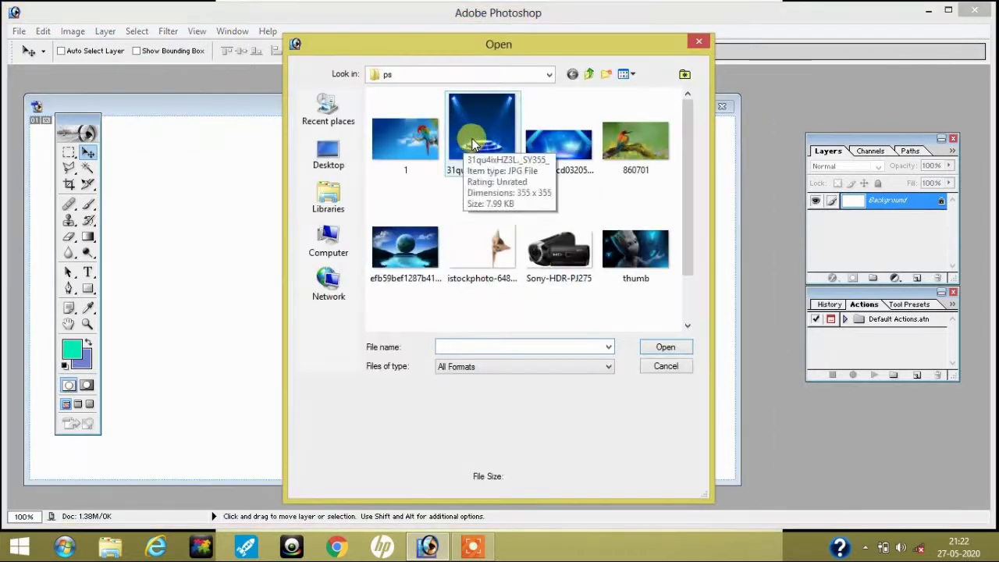
double_click(476, 125)
drag(286, 213, 455, 270)
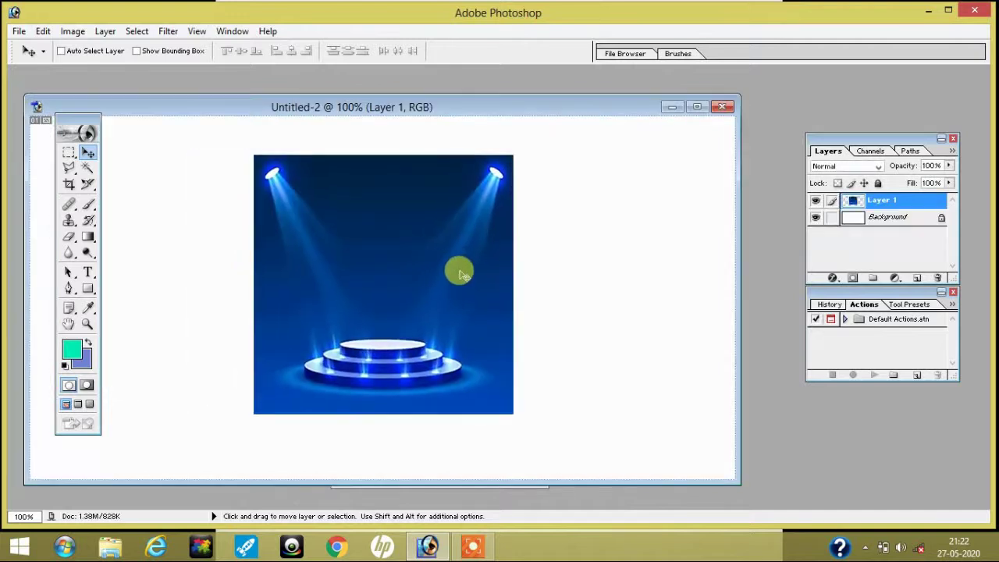
click(73, 31)
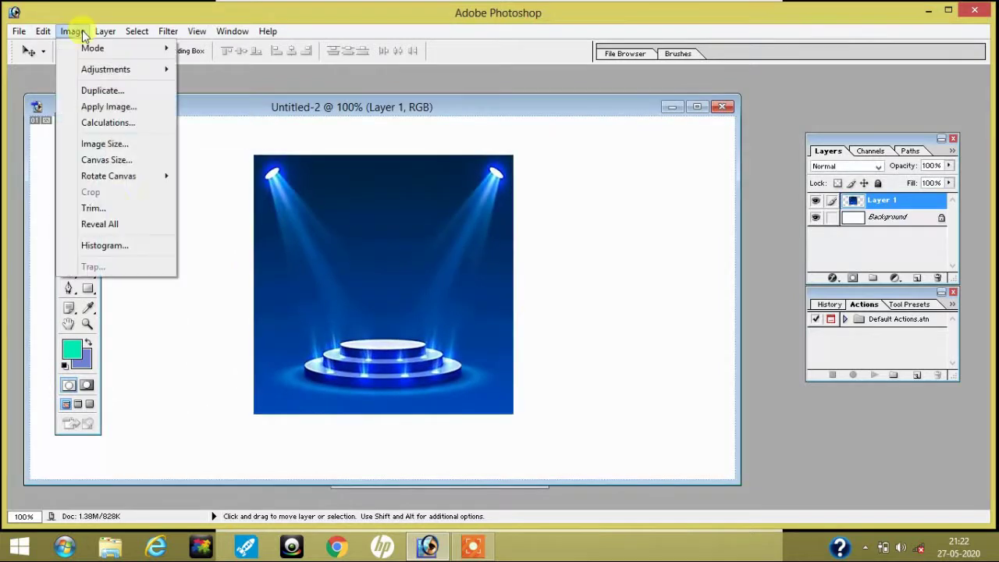
click(111, 208)
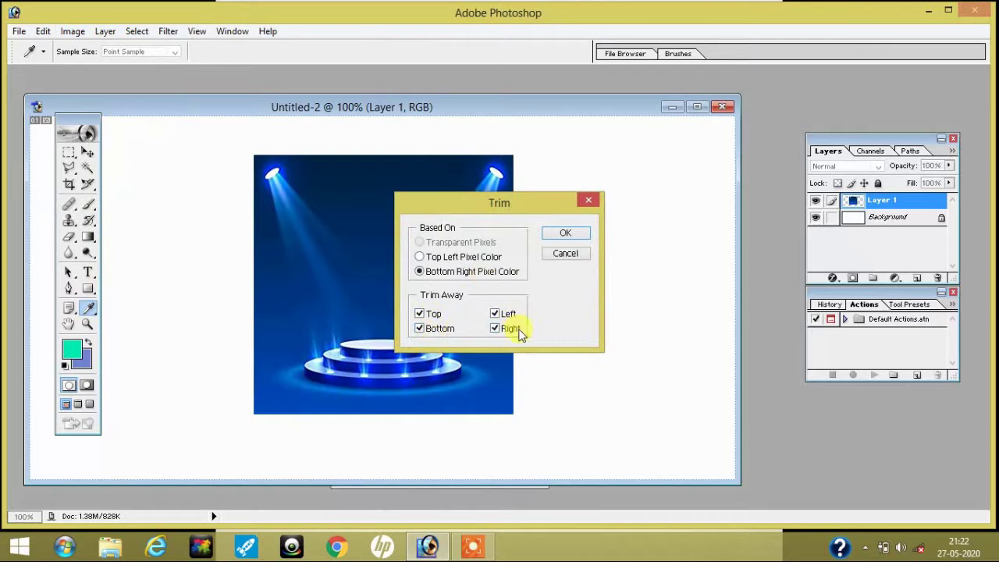
click(565, 233)
Maximize Untitled-2, view its 355 × 355 px Image Size in inches, cancel, and float it
key(v)
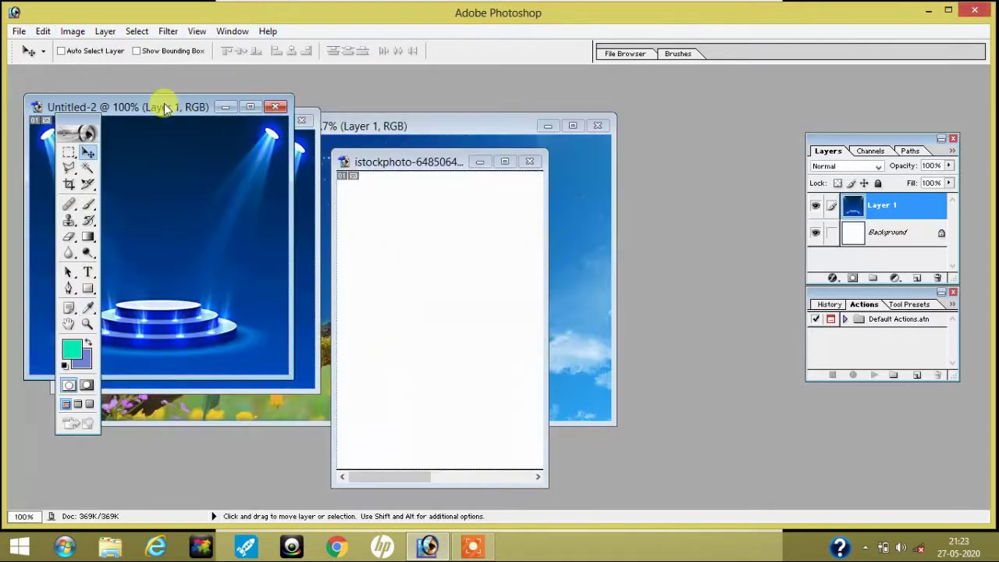
double_click(164, 107)
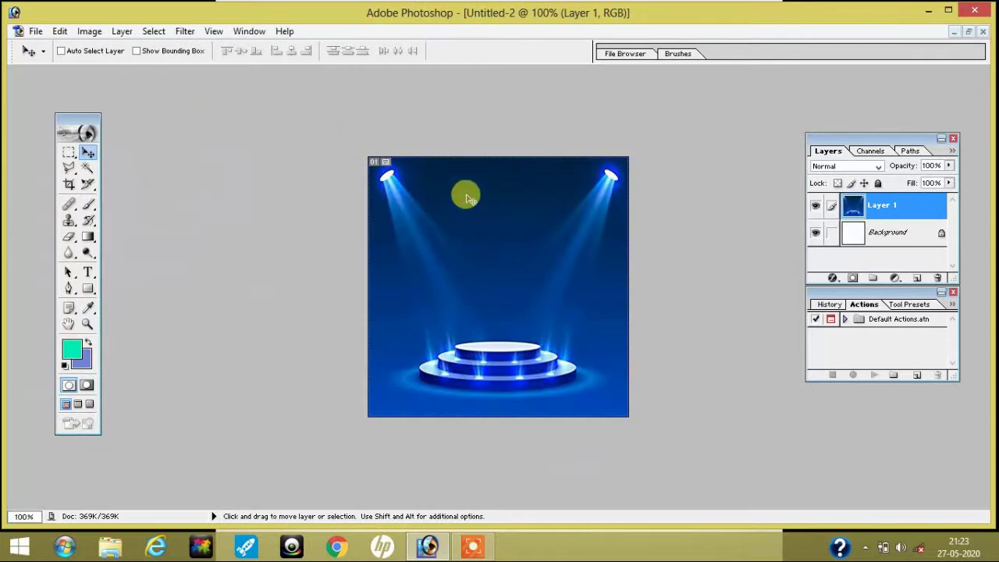
click(89, 31)
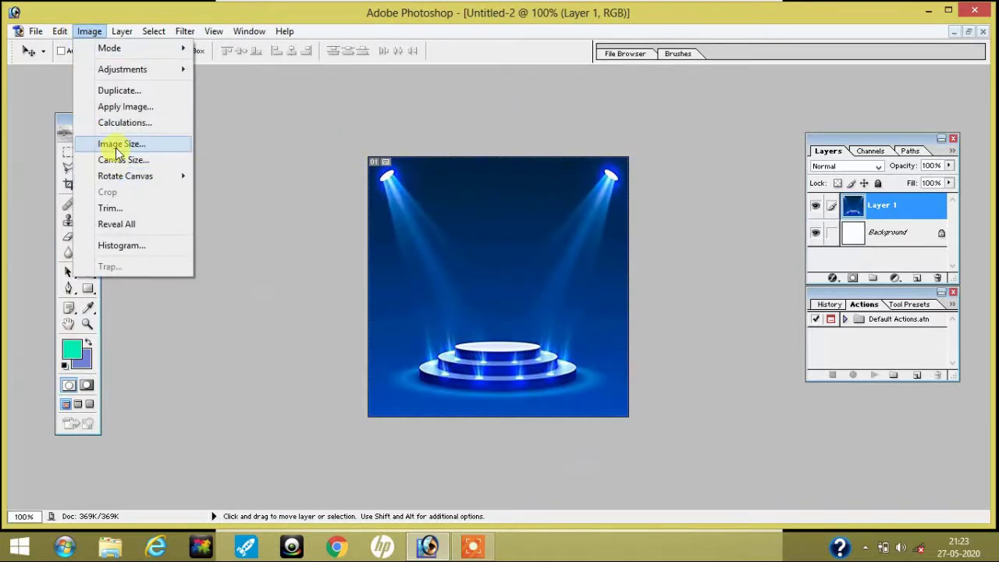
click(117, 147)
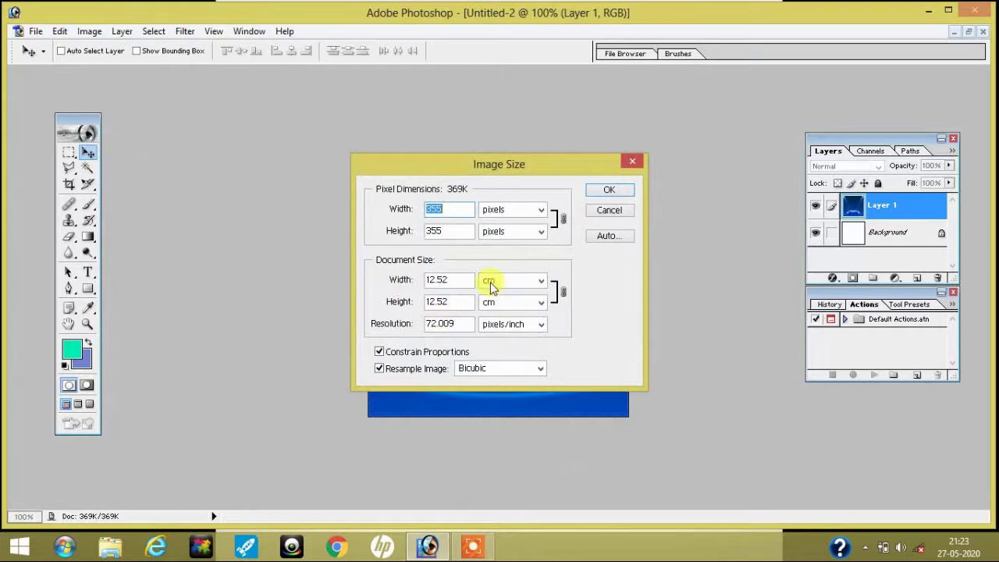
click(487, 280)
click(484, 303)
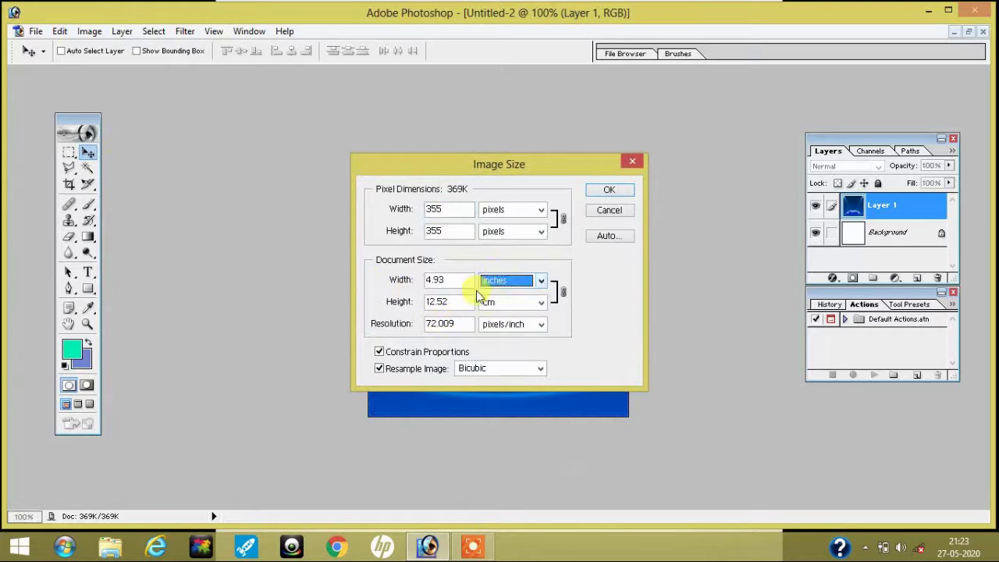
click(501, 307)
click(503, 326)
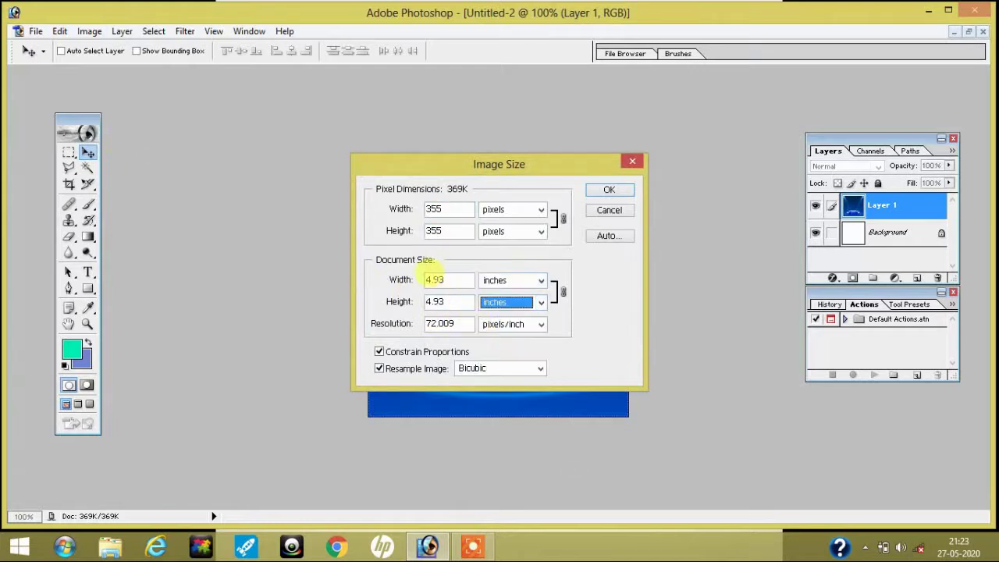
click(607, 213)
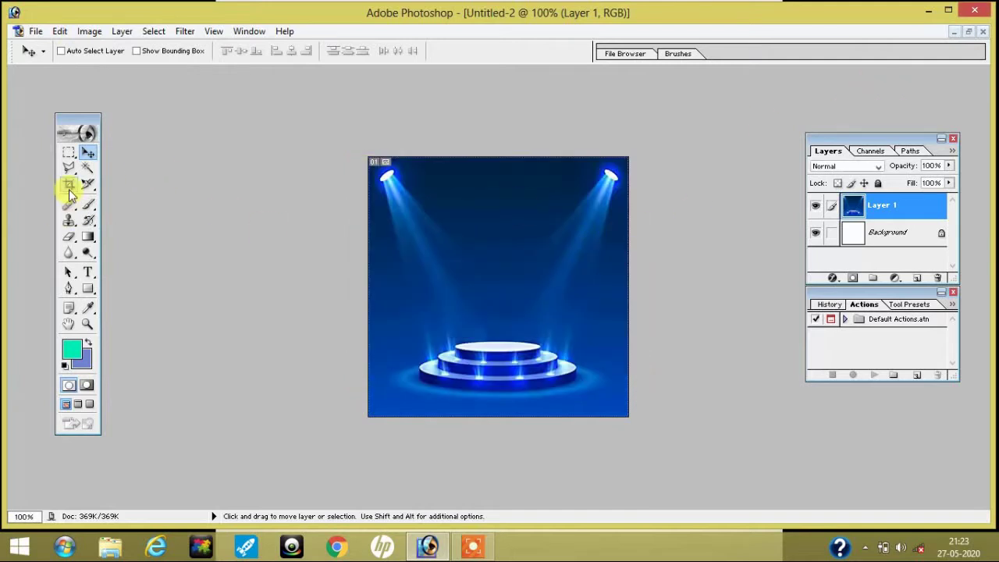
click(968, 31)
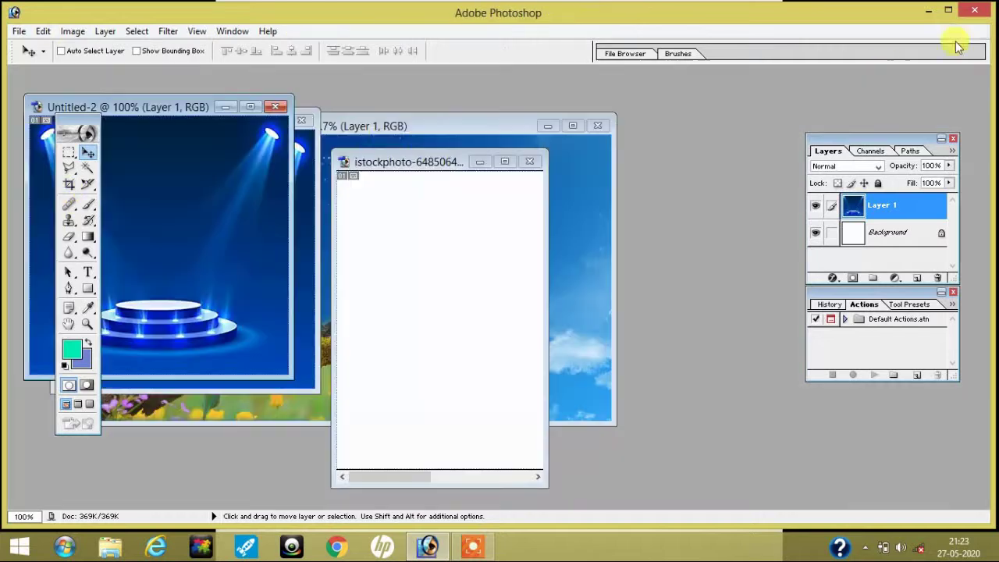
Close Untitled-2, the stage image, istockphoto and Untitled-1, discarding all changes
click(277, 106)
click(504, 220)
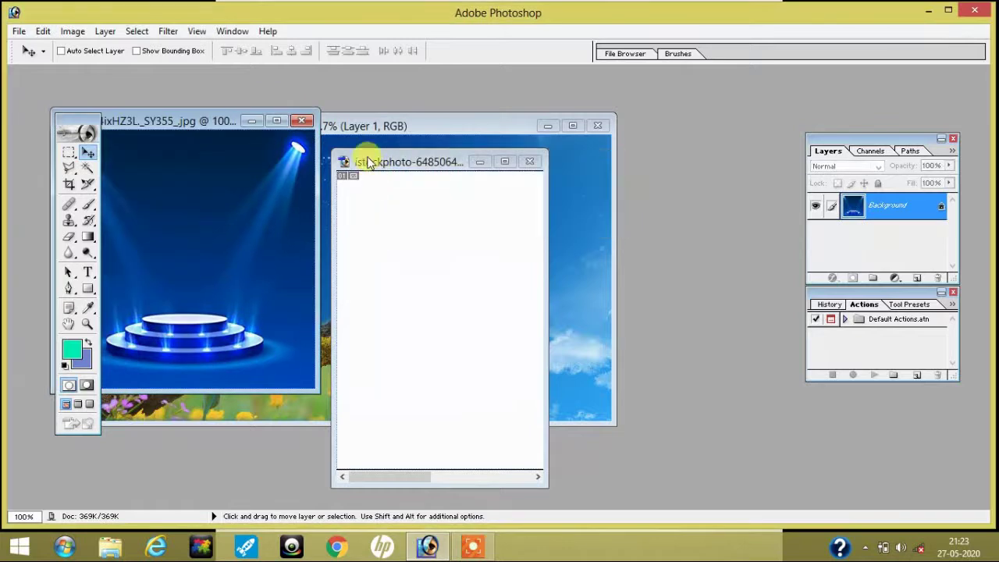
click(302, 121)
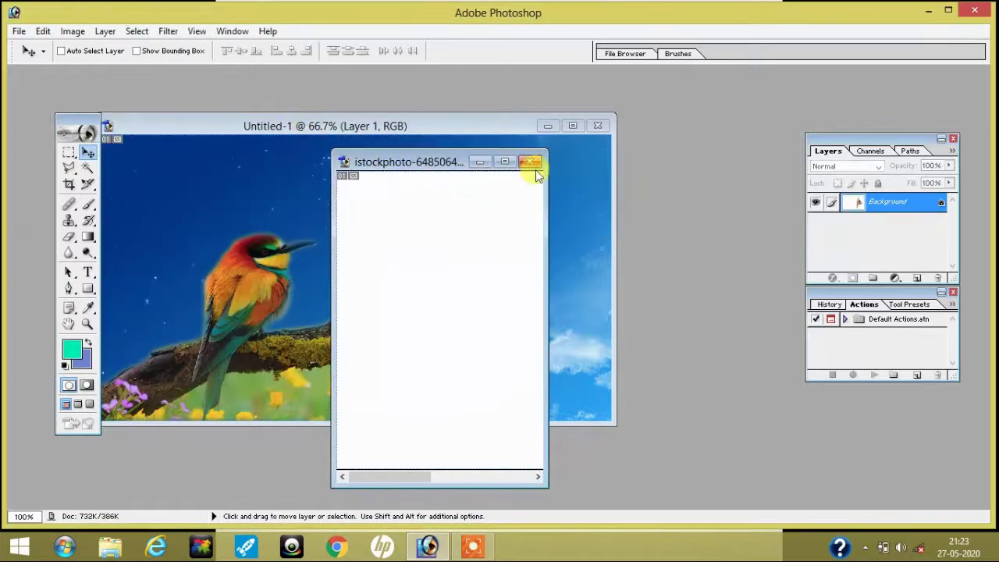
click(533, 171)
click(505, 218)
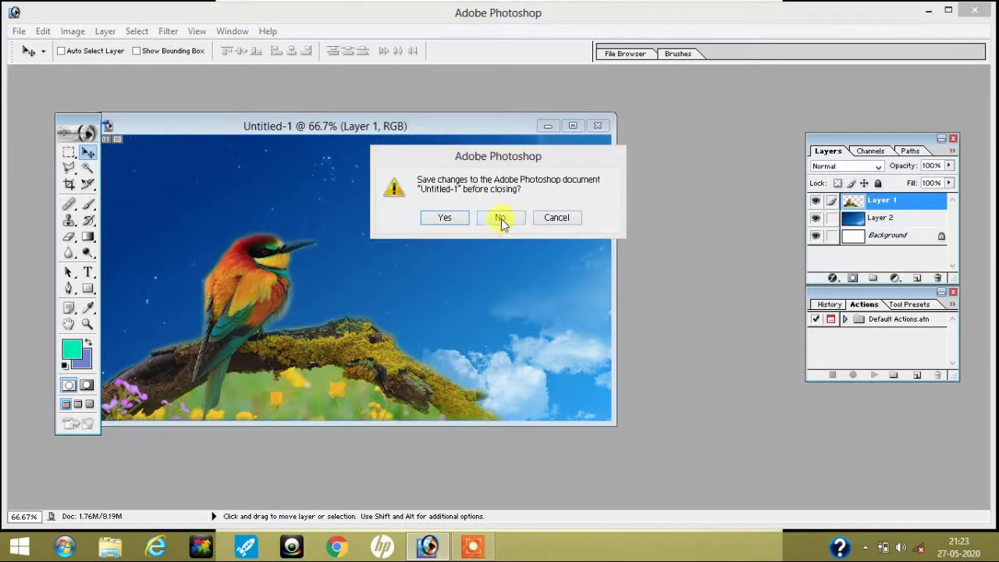
click(499, 221)
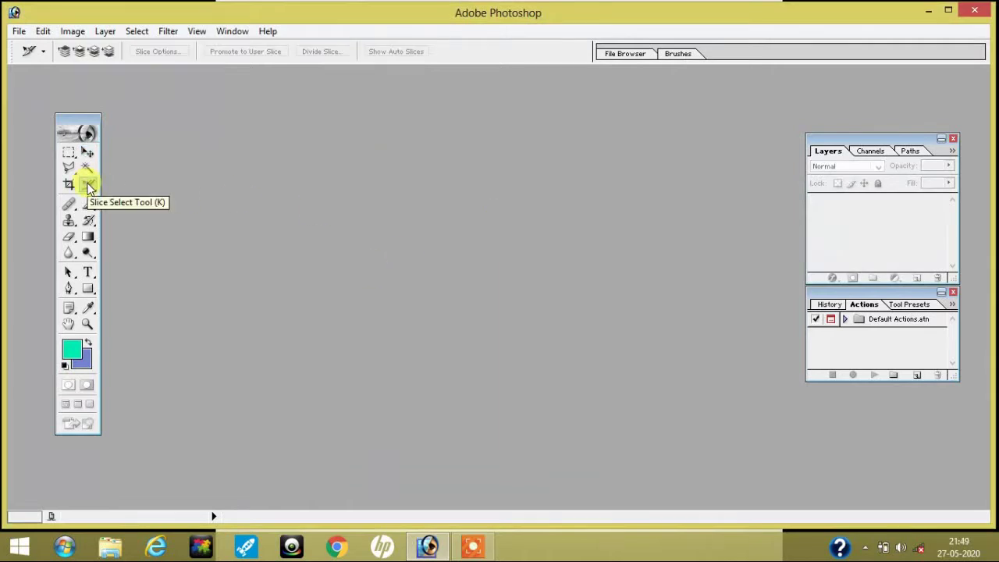
click(88, 185)
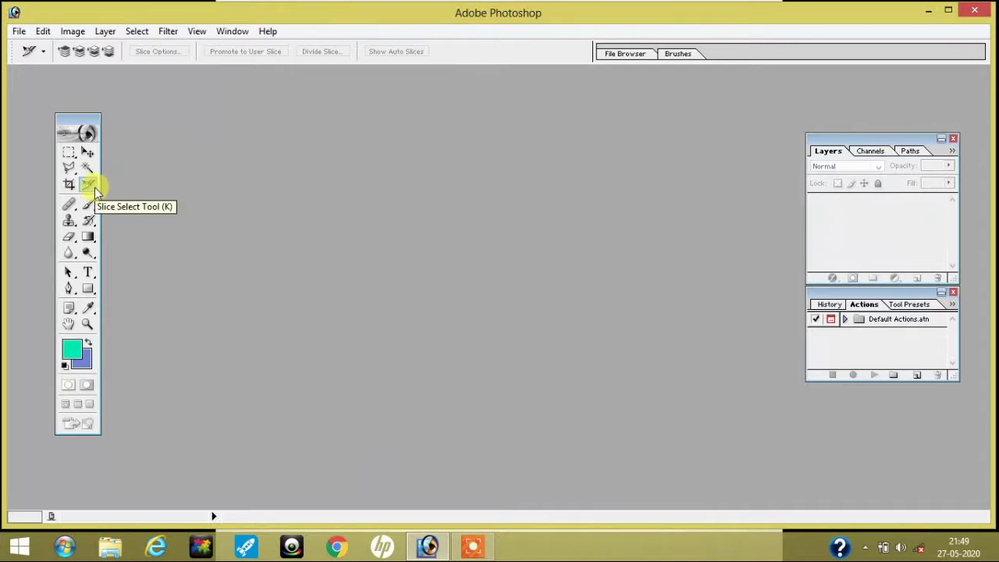
Open 1.jpg and draw a user slice around the parrot with the Slice Tool
double_click(440, 189)
click(426, 144)
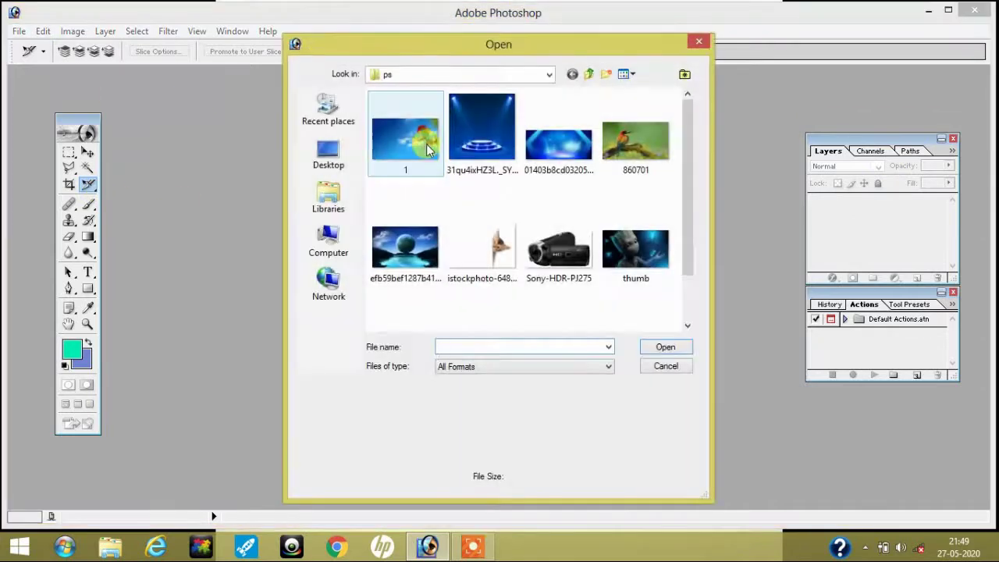
click(665, 348)
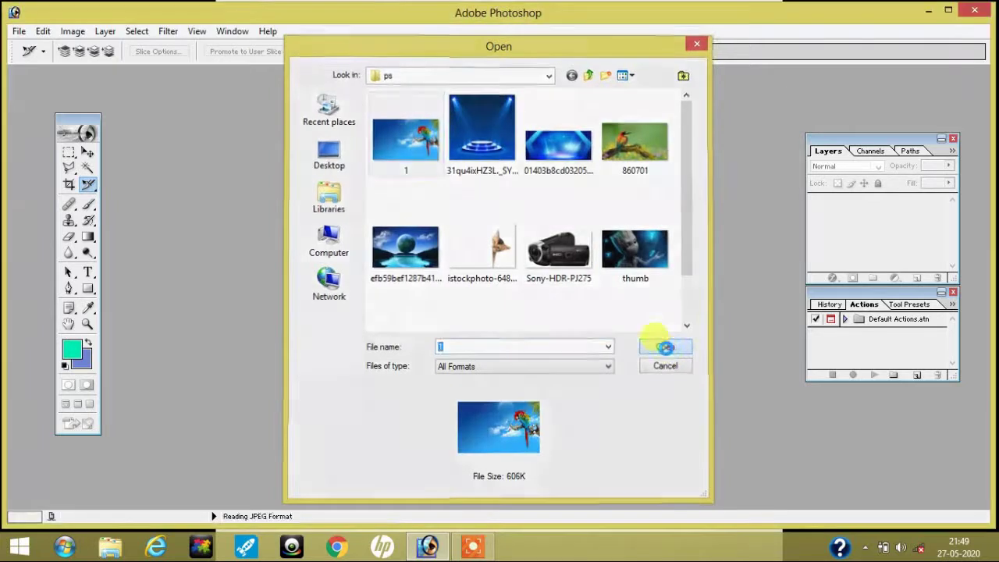
drag(84, 195, 148, 185)
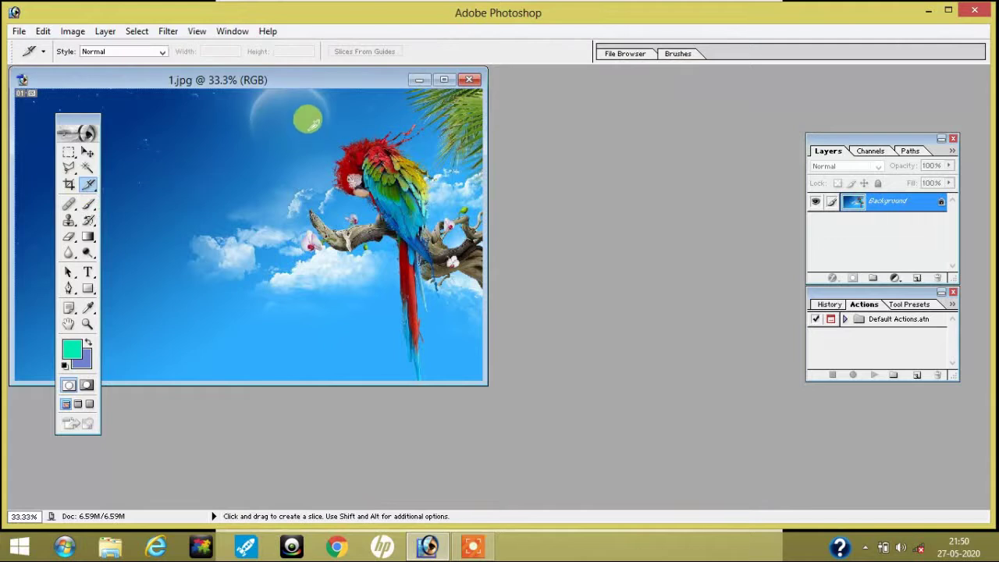
drag(310, 129, 450, 349)
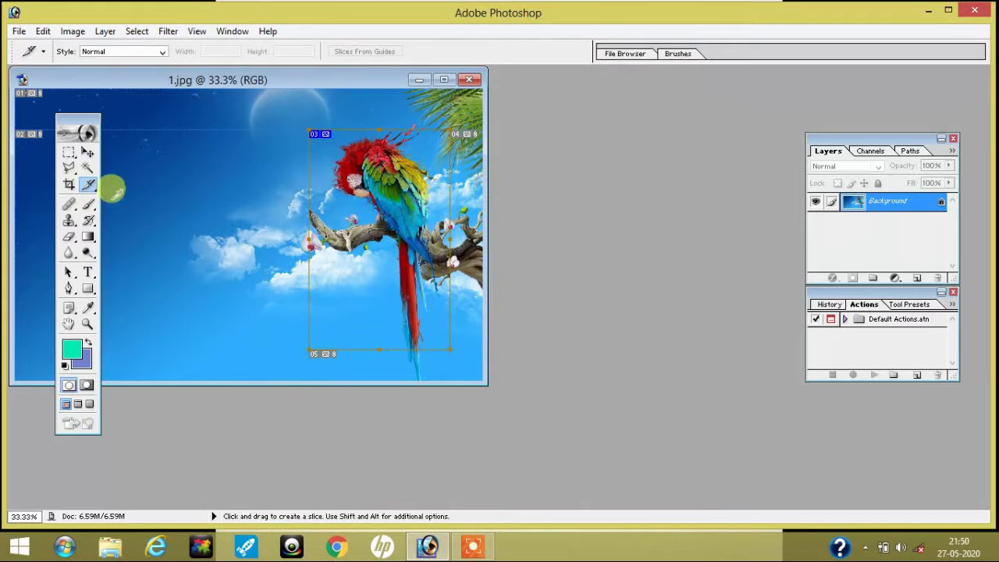
drag(88, 184, 153, 200)
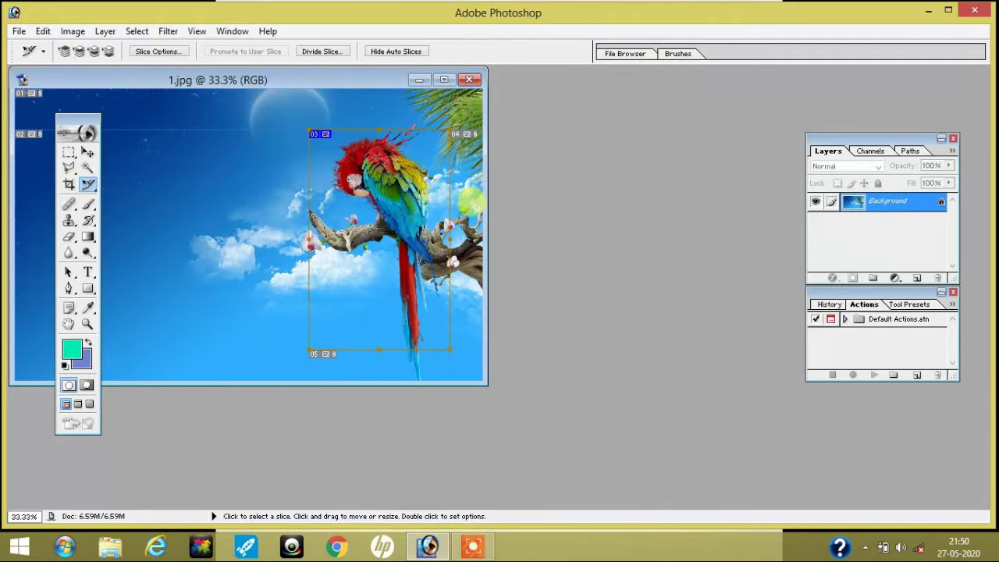
Set the URL of parrot slice 1_03 to thumb.jpg in Slice Options
right_click(408, 195)
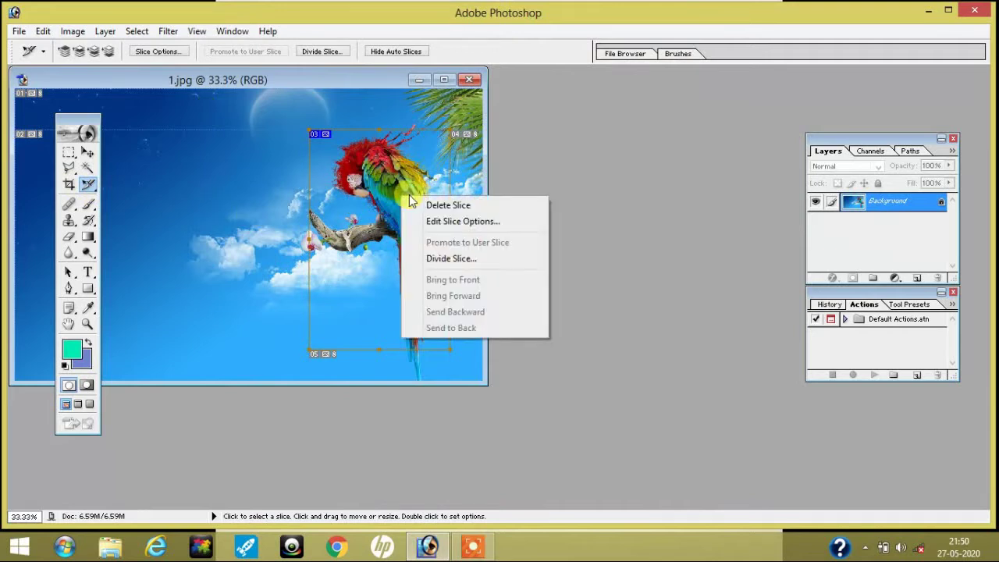
click(439, 222)
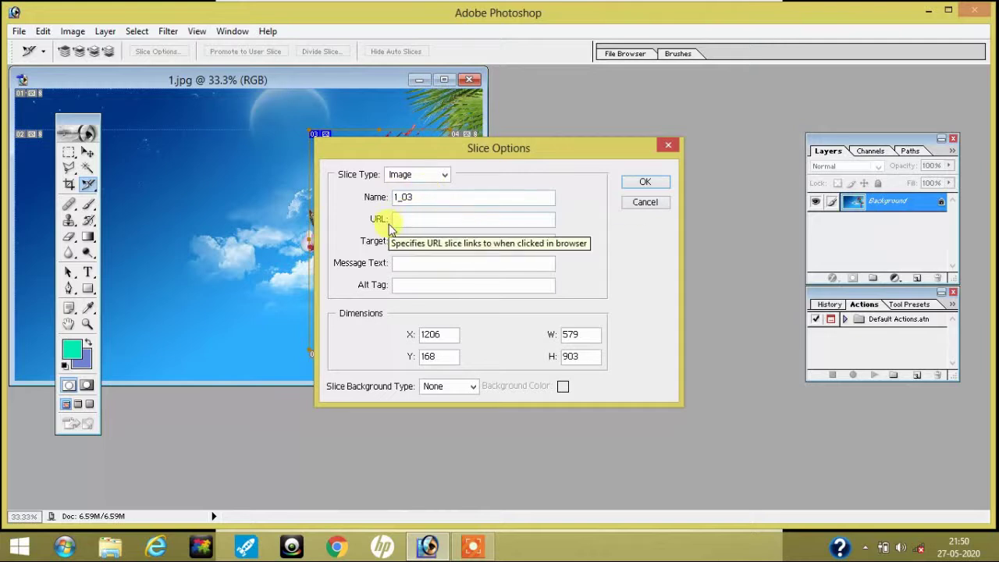
click(421, 216)
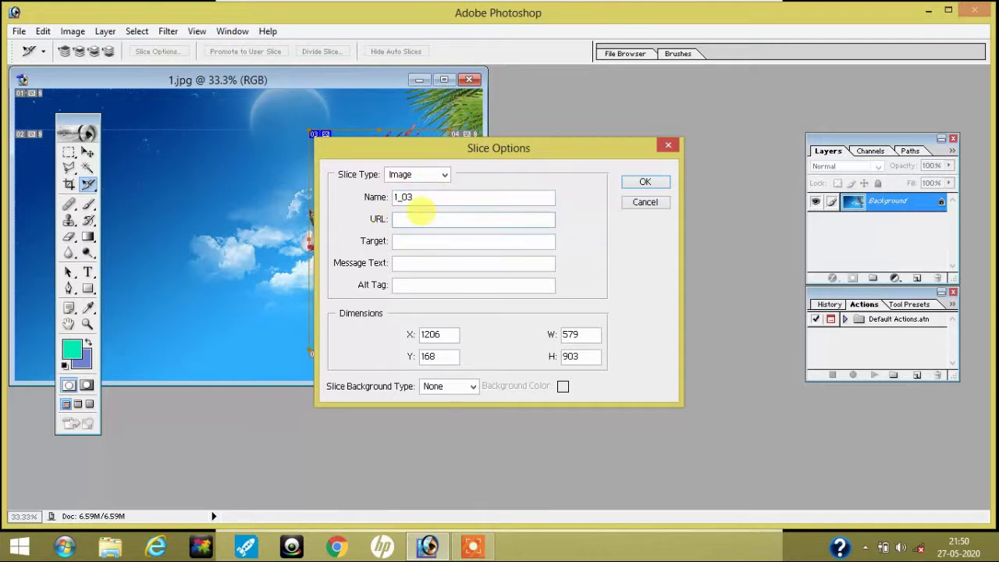
text(thumb.jpg)
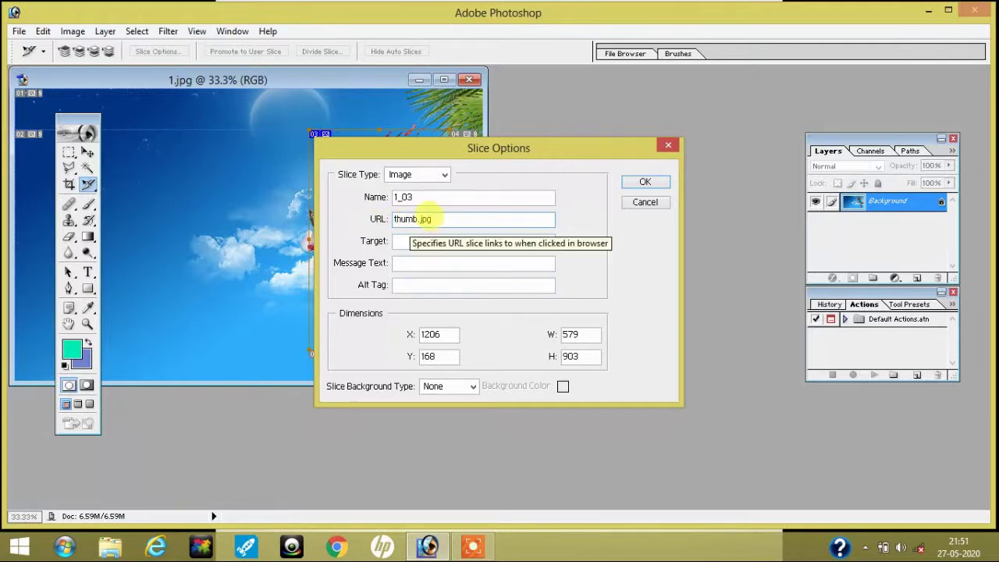
click(652, 185)
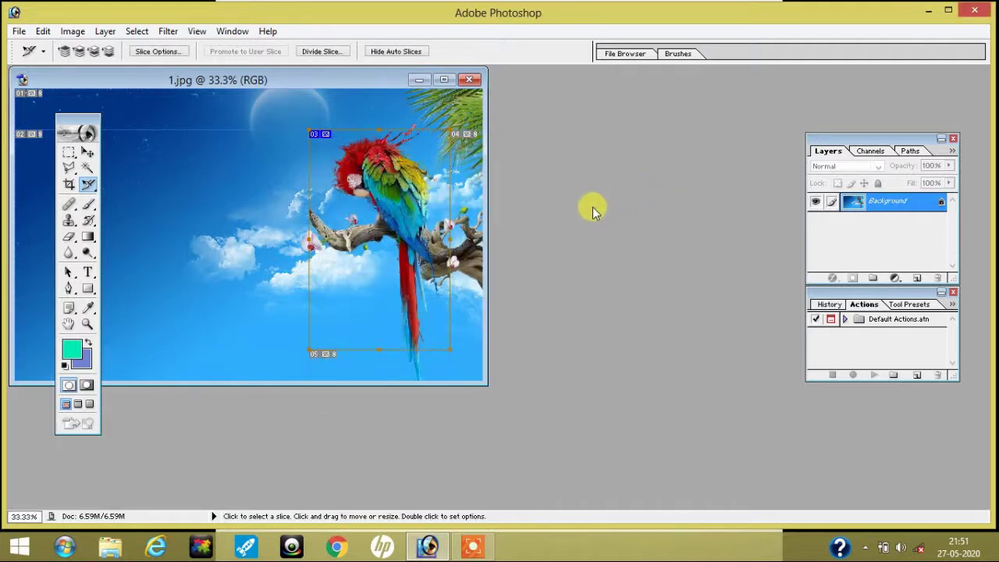
Preview the parrot in Save for Web and export it as 'sli' HTML and images
click(20, 32)
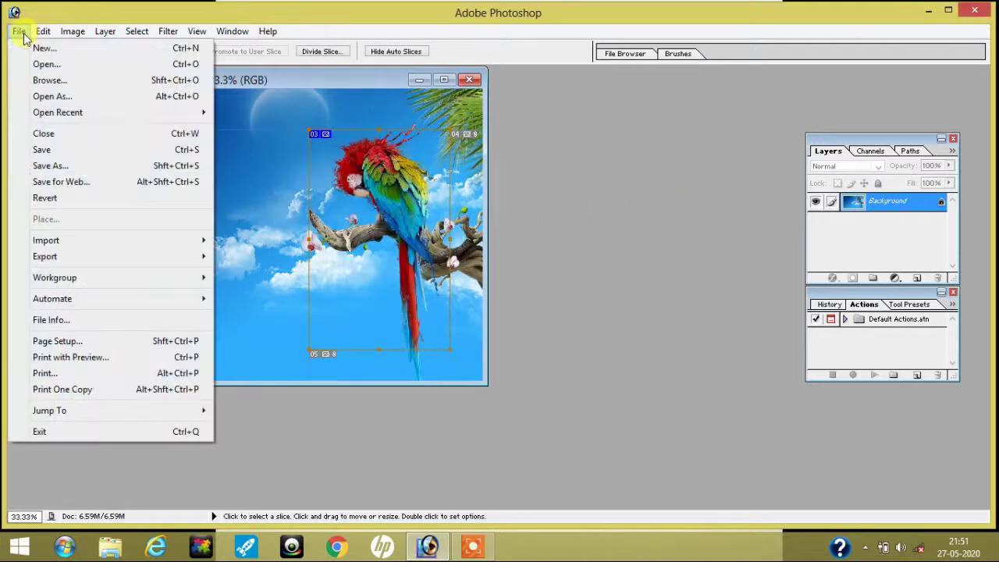
click(68, 186)
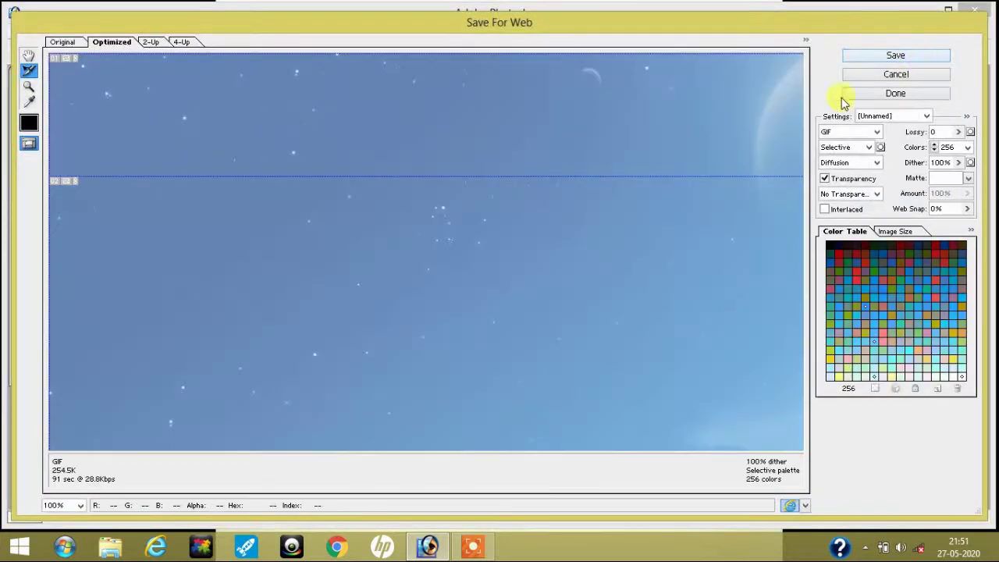
click(28, 55)
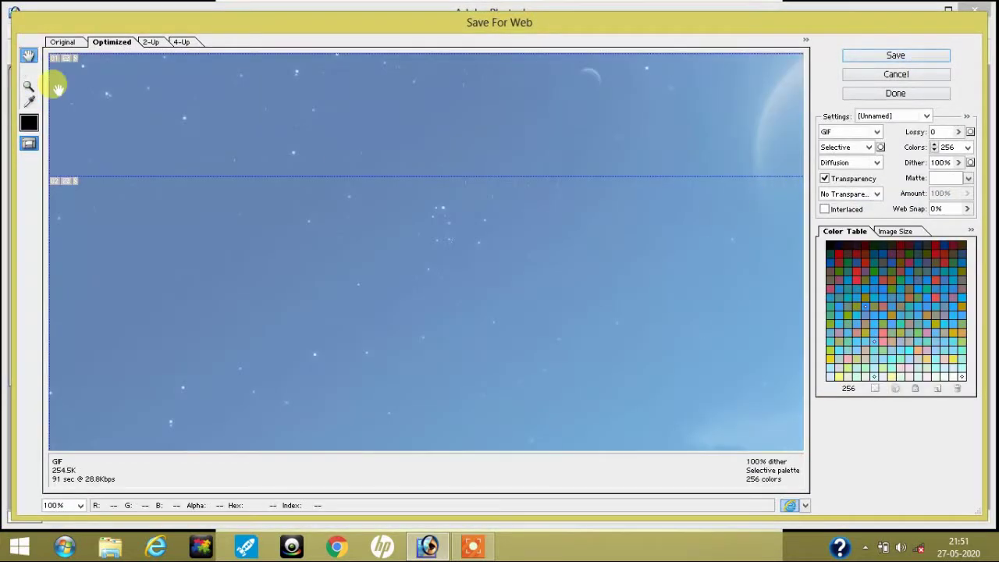
drag(615, 219, 189, 141)
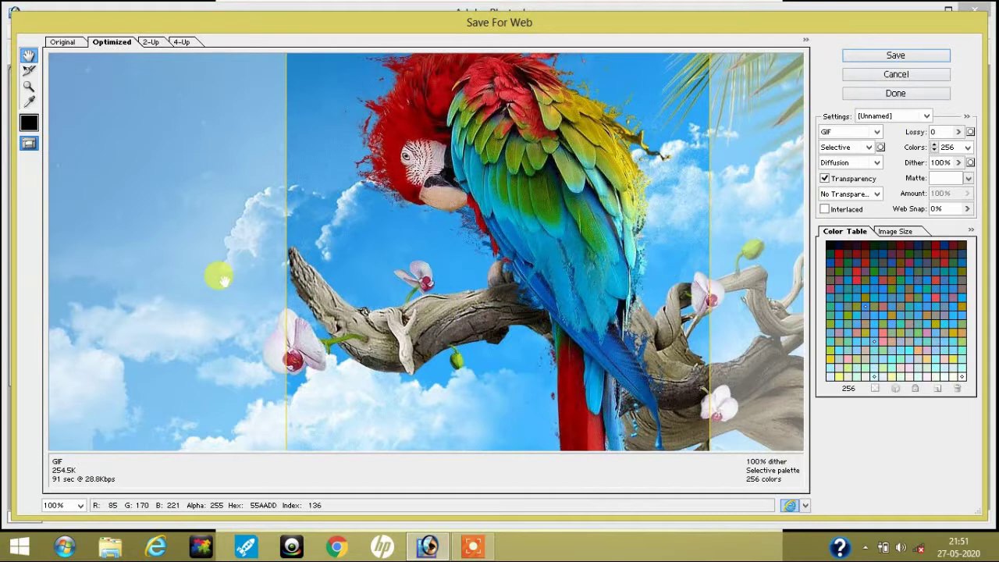
click(897, 56)
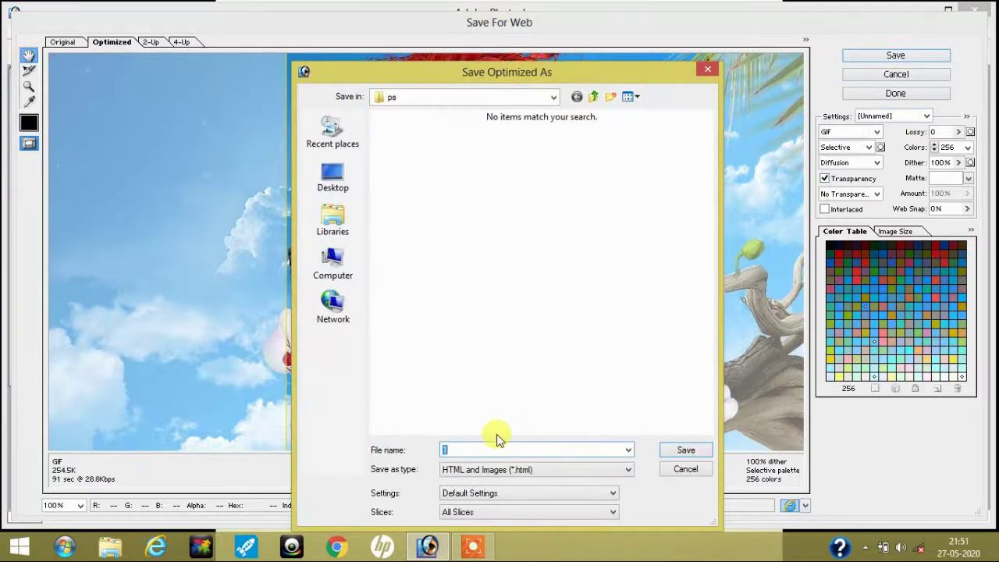
text(slice)
click(687, 452)
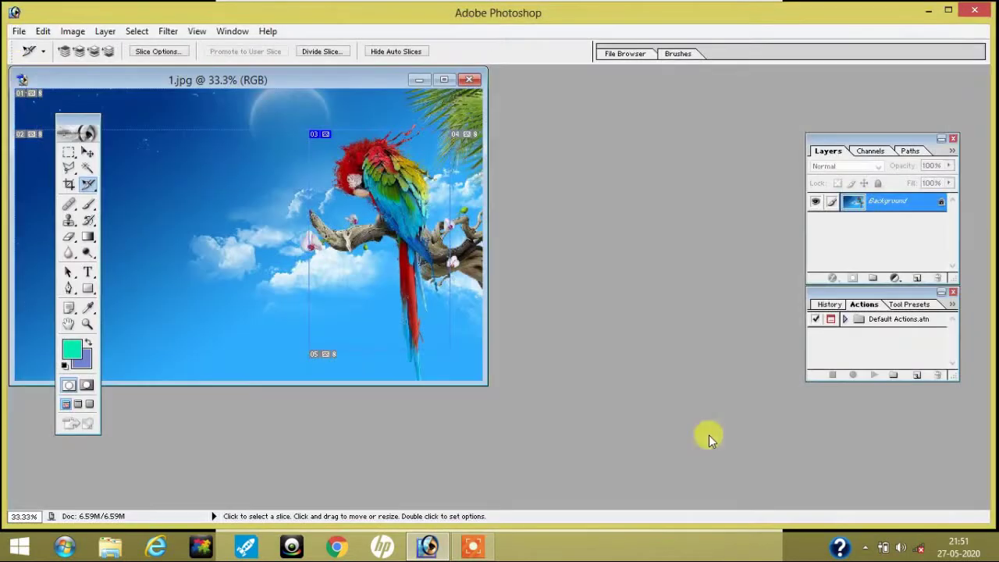
Re-export via Save for Web as slice HTML and images, replacing the existing slice files
click(19, 31)
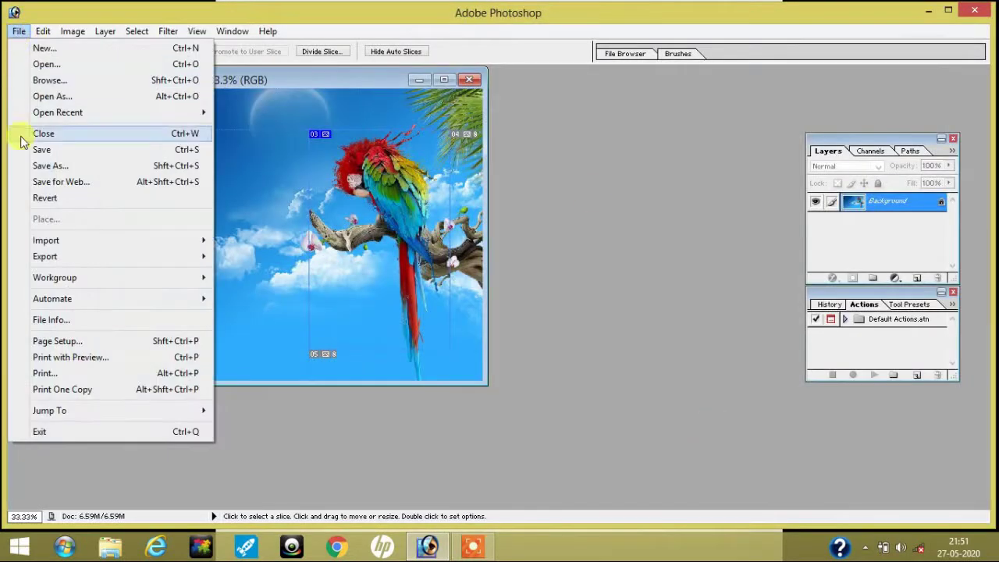
click(77, 181)
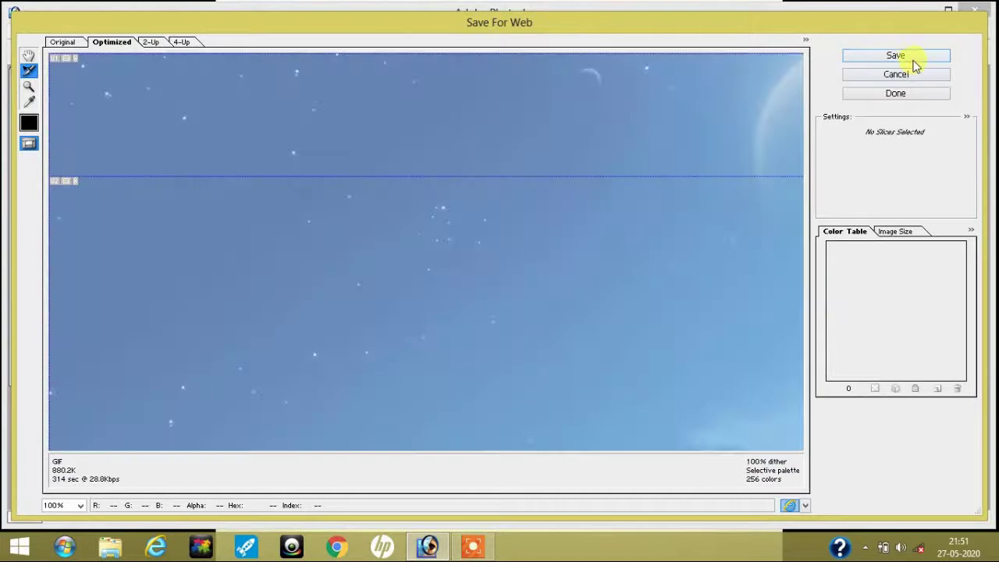
click(910, 59)
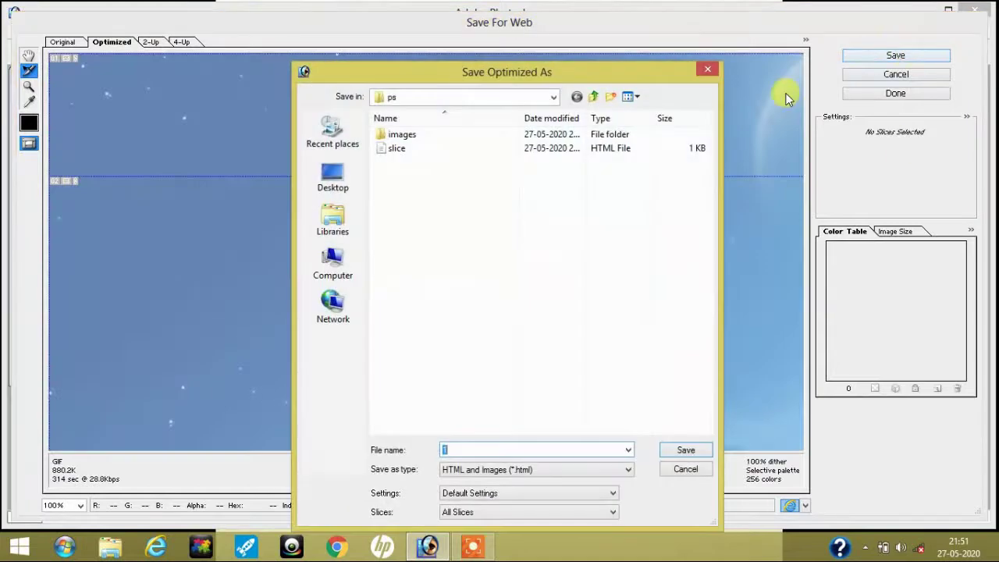
click(396, 148)
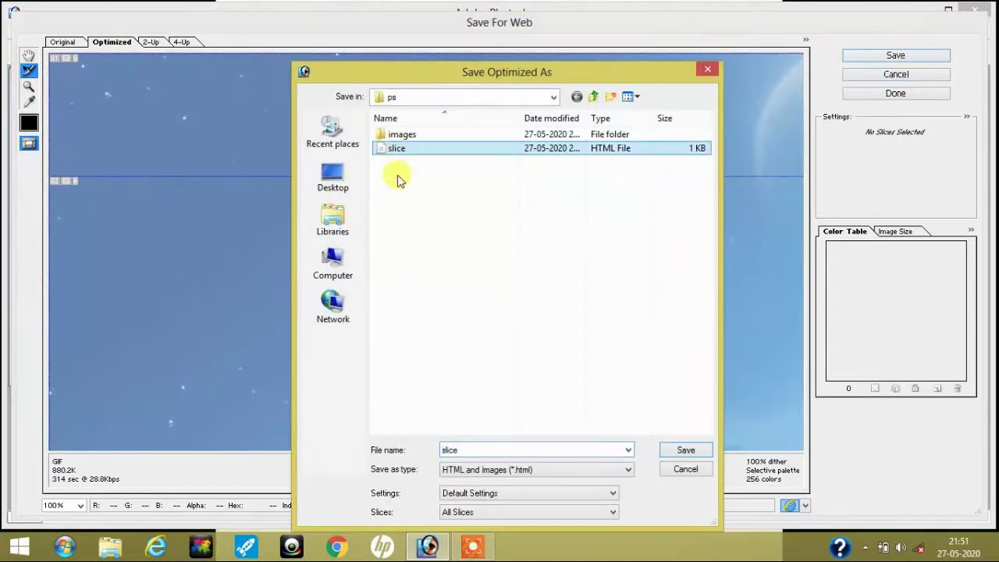
click(701, 452)
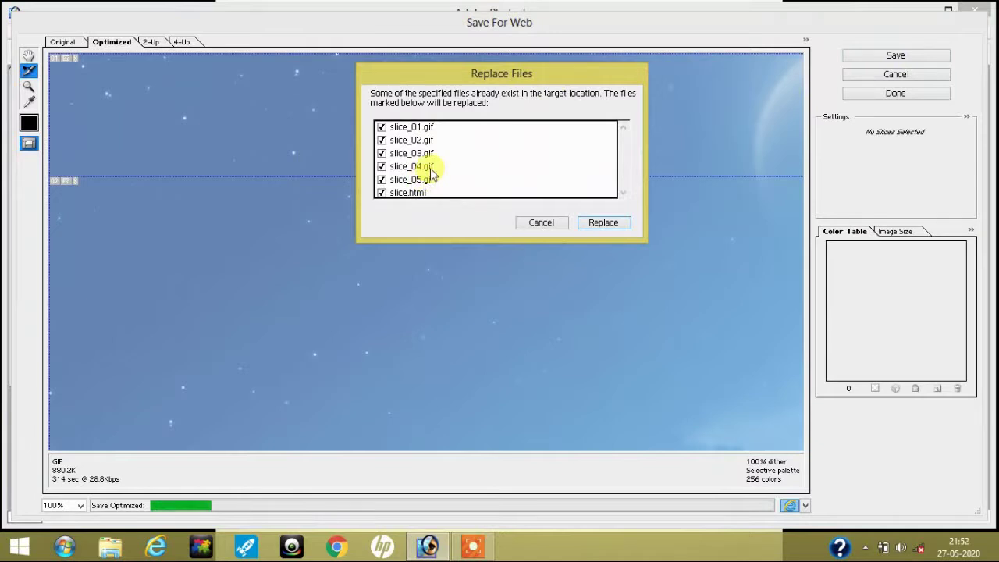
click(621, 223)
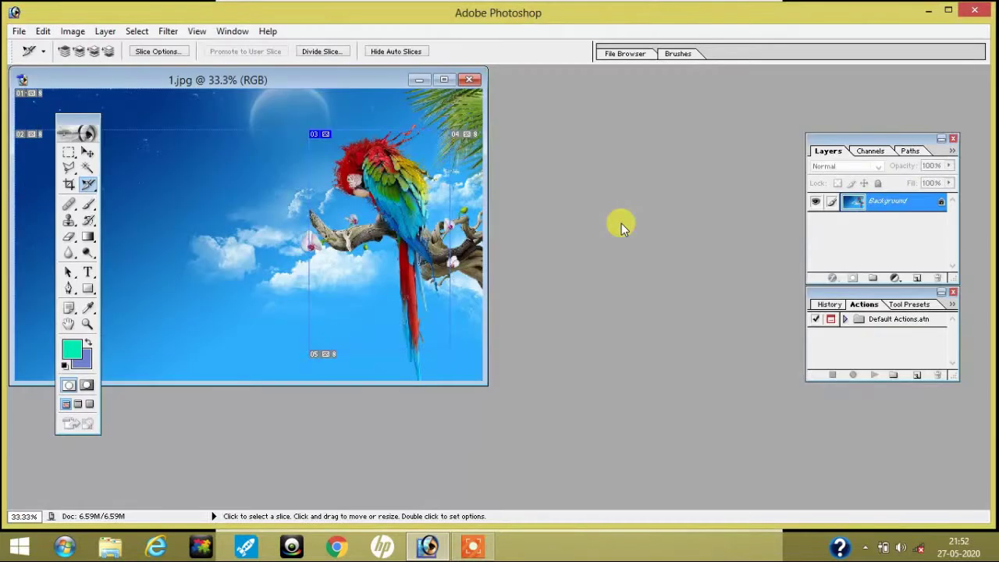
Bring Chrome forward and add a blank New Tab beside the google.com tab
click(337, 548)
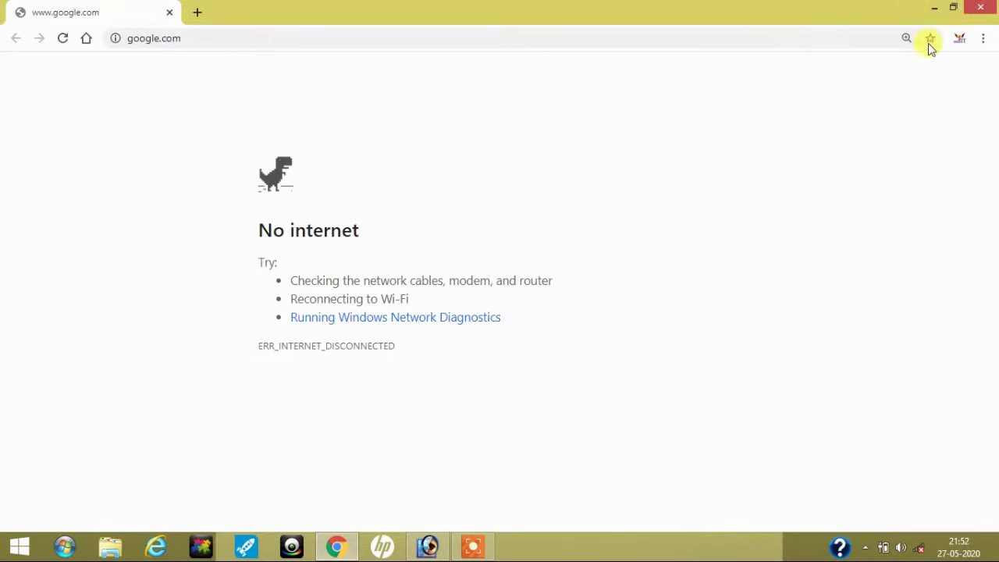
click(982, 40)
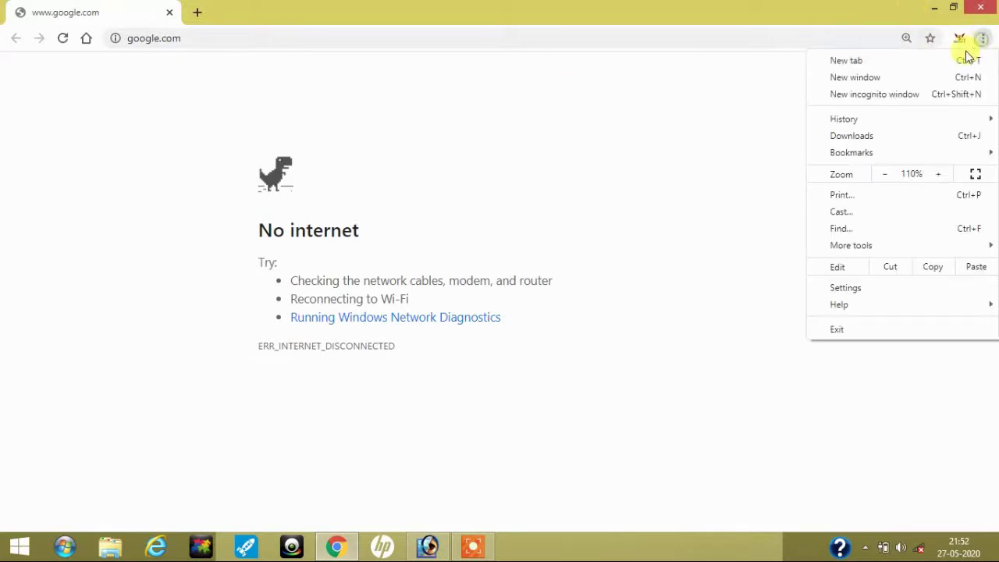
click(863, 62)
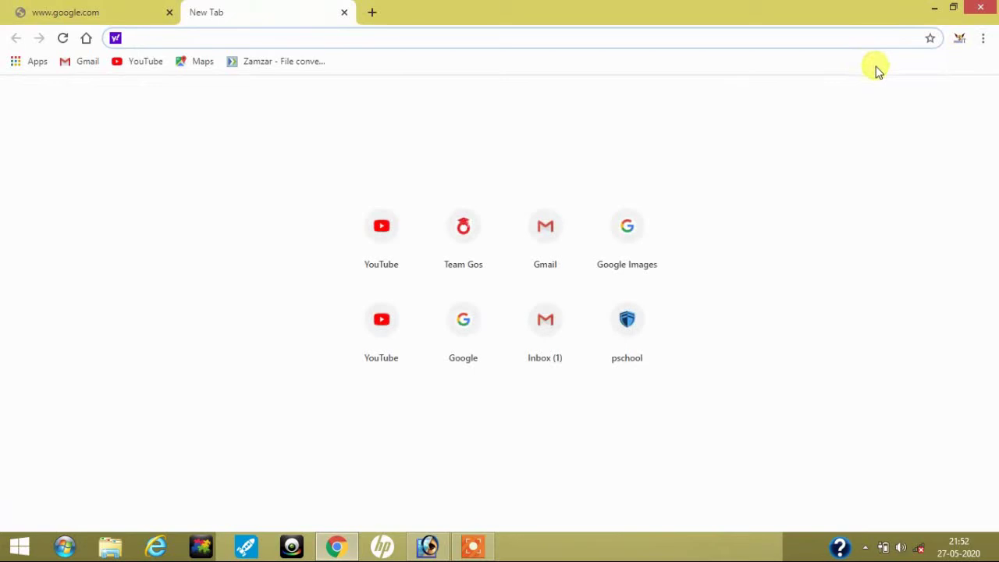
click(980, 39)
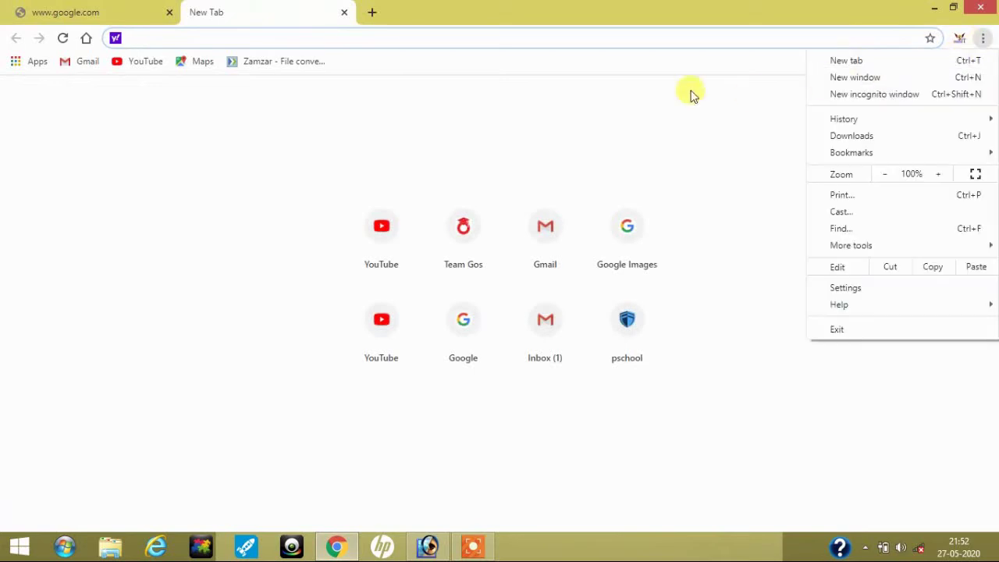
click(307, 36)
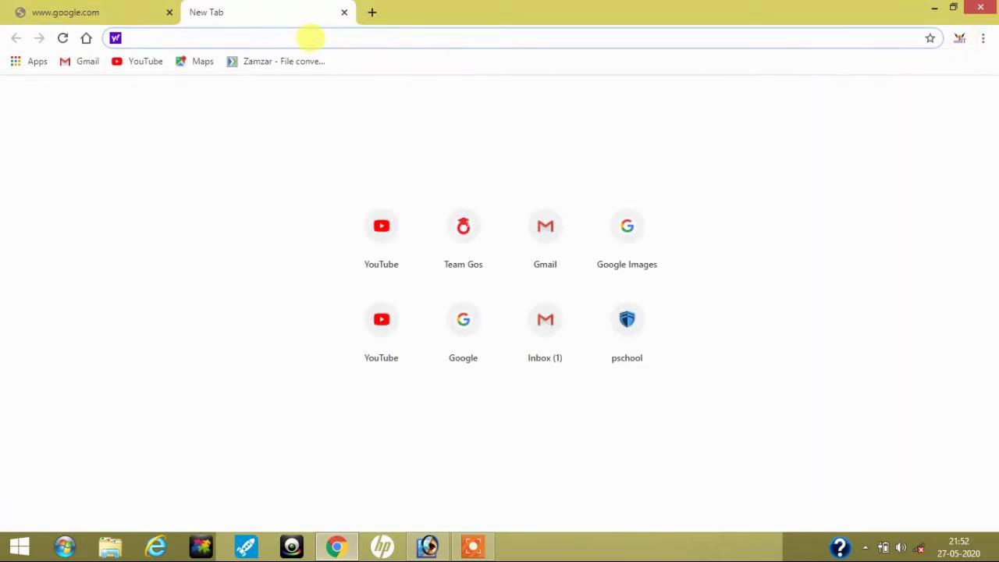
Open slice.html from the Desktop's ps folder in Google Chrome using Open with
click(109, 546)
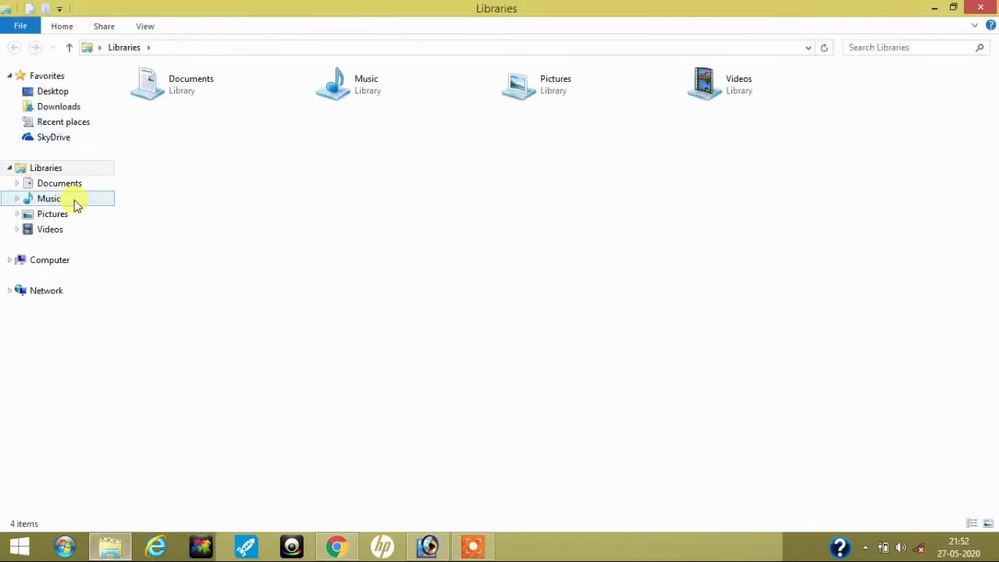
click(67, 94)
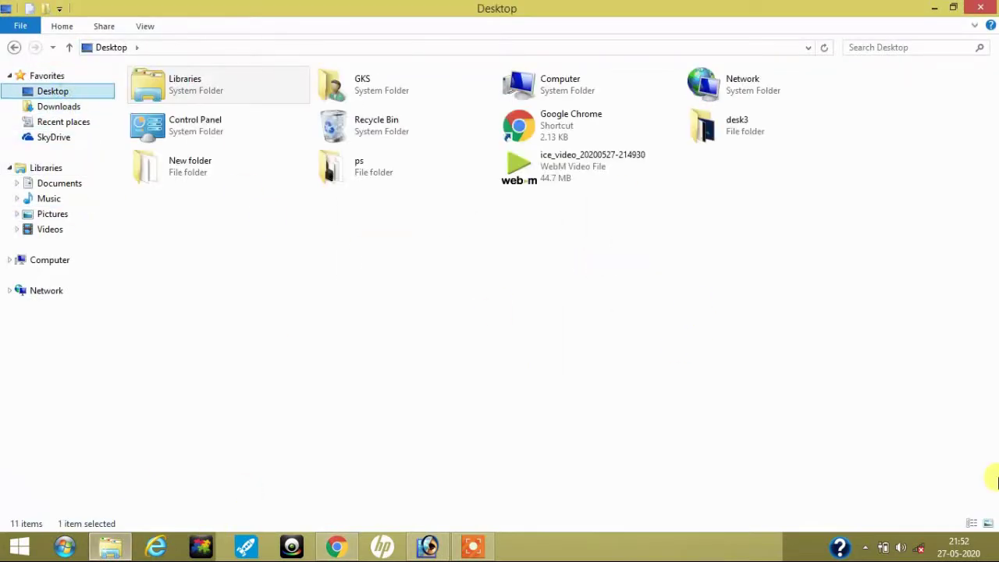
double_click(409, 182)
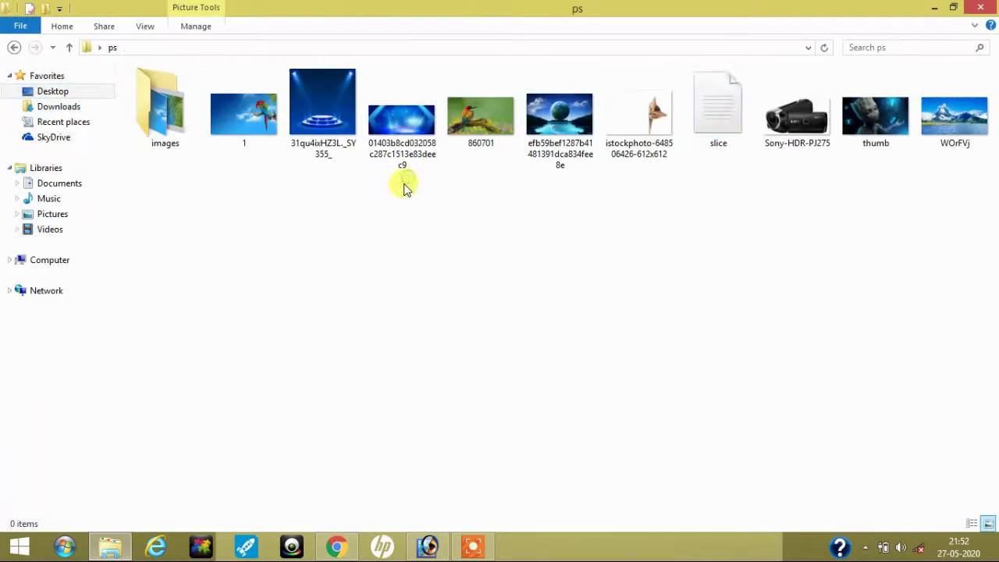
right_click(720, 118)
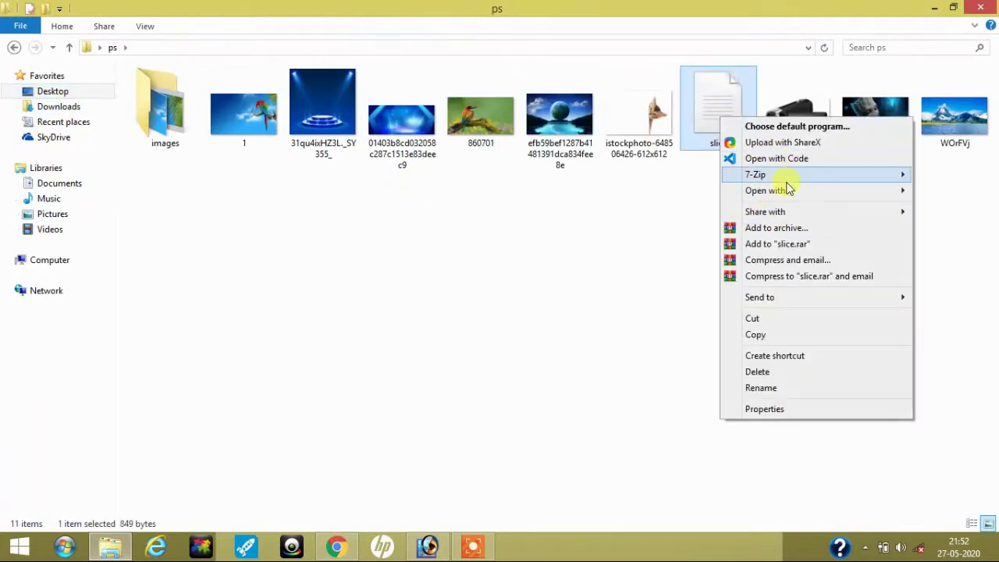
mouse_move(784, 197)
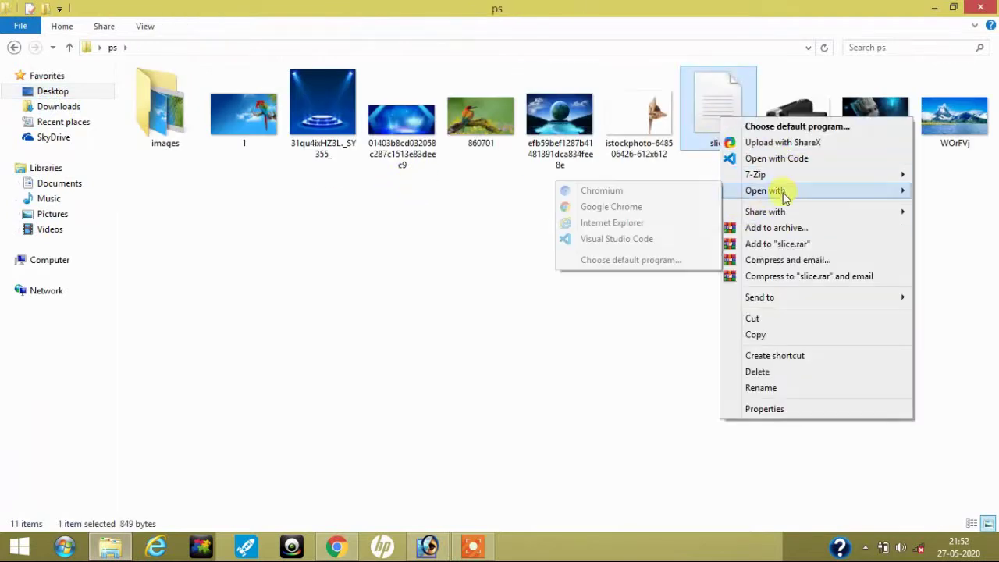
click(634, 208)
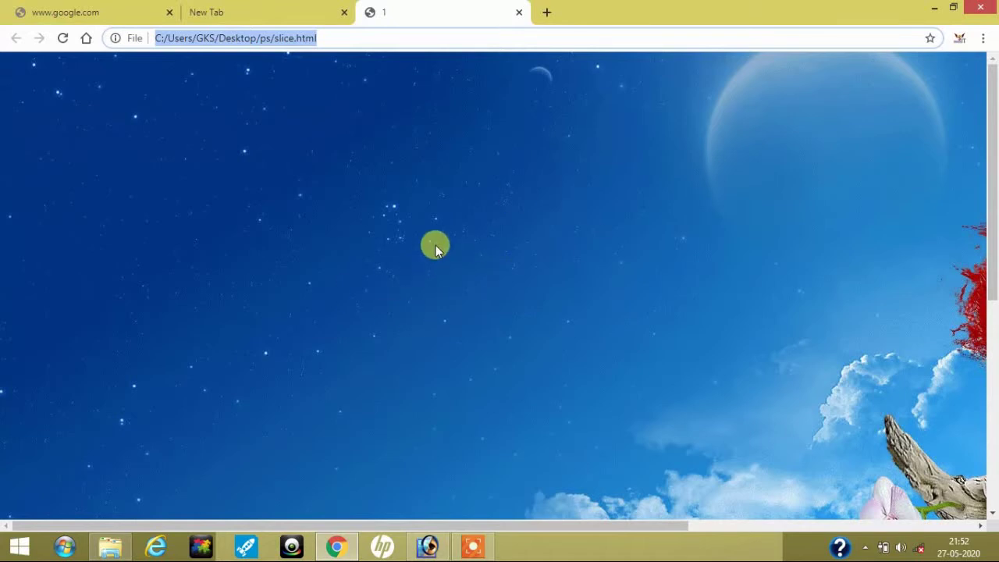
Scroll the slice page right, click the parrot slice to load thumb.jpg, then return to Photoshop
drag(679, 527, 892, 529)
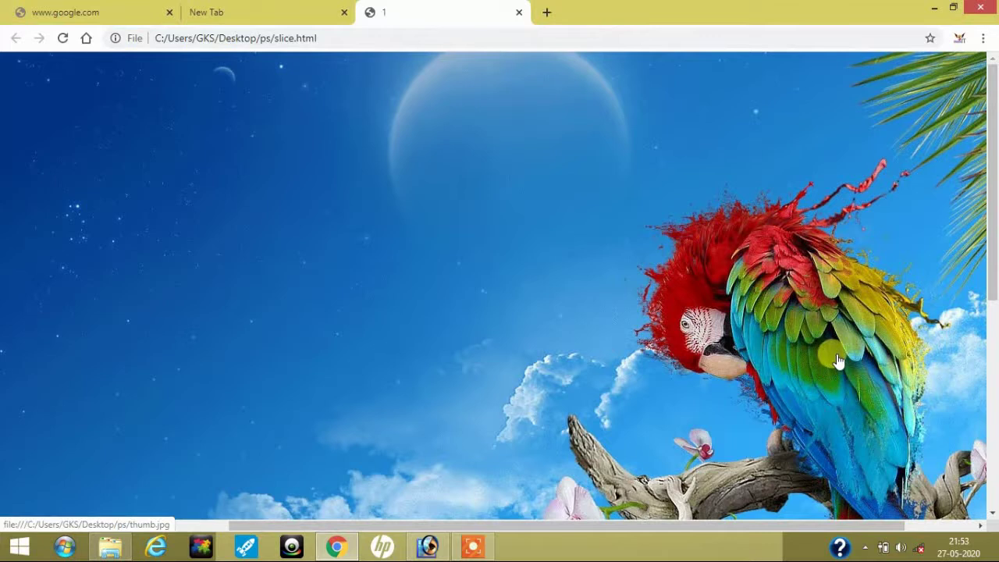
click(819, 328)
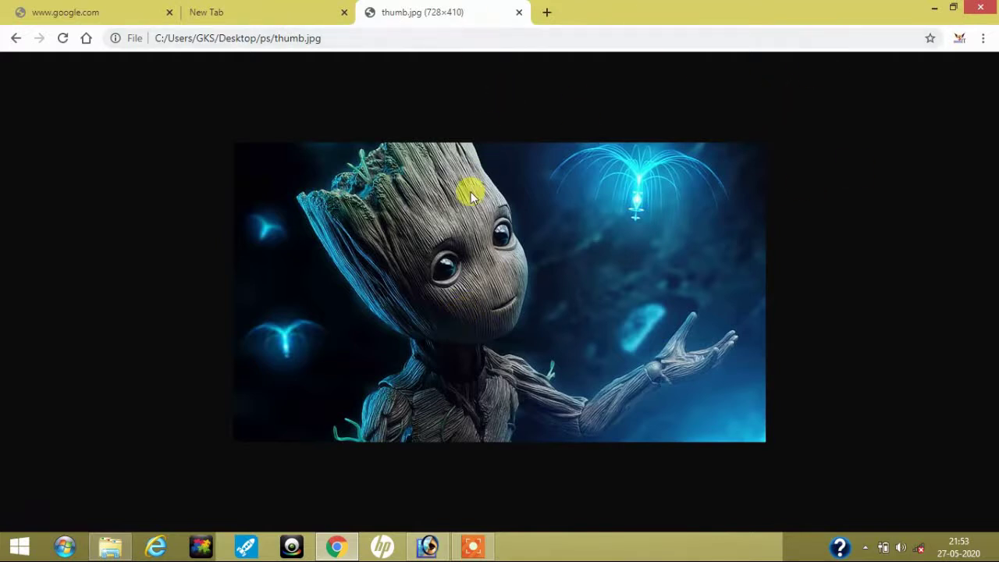
mouse_move(430, 546)
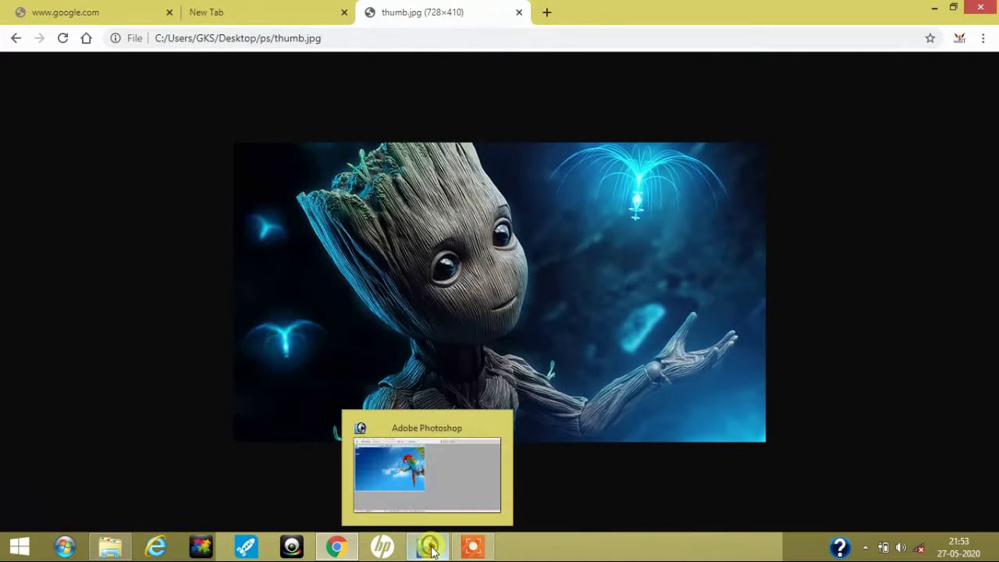
click(431, 546)
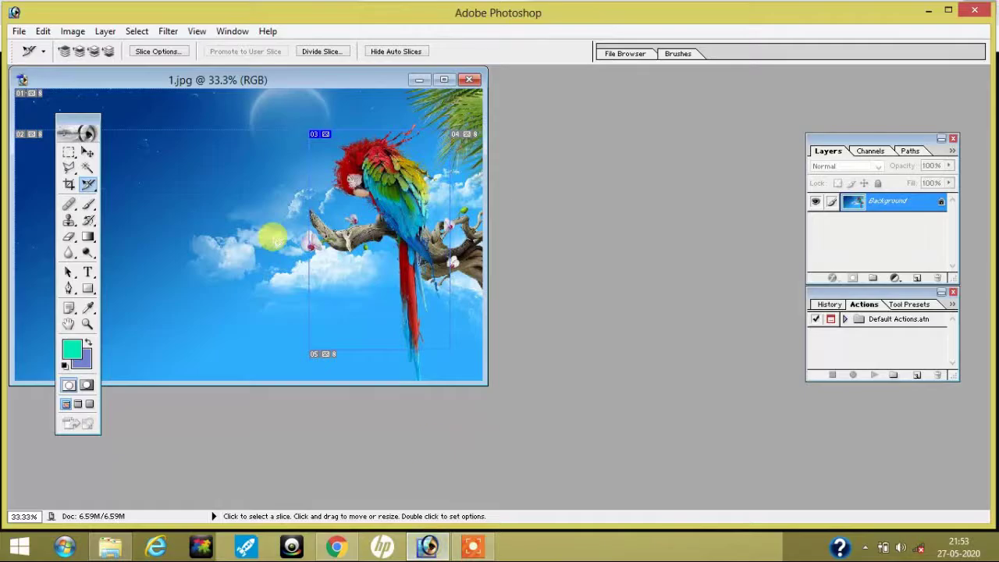
Inspect the five slice GIFs in ps\images, go back to ps, and return to Photoshop
click(109, 549)
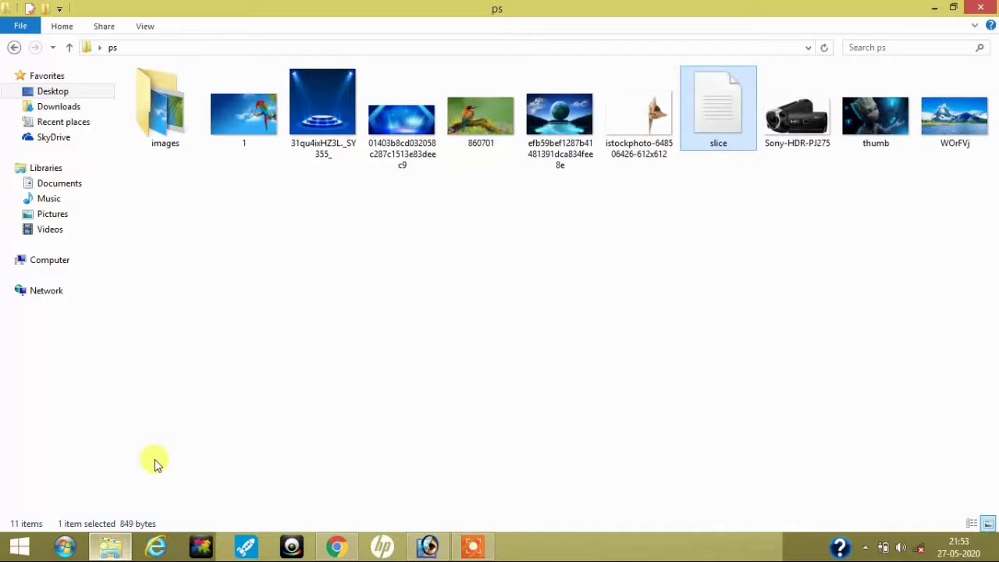
click(160, 134)
double_click(160, 134)
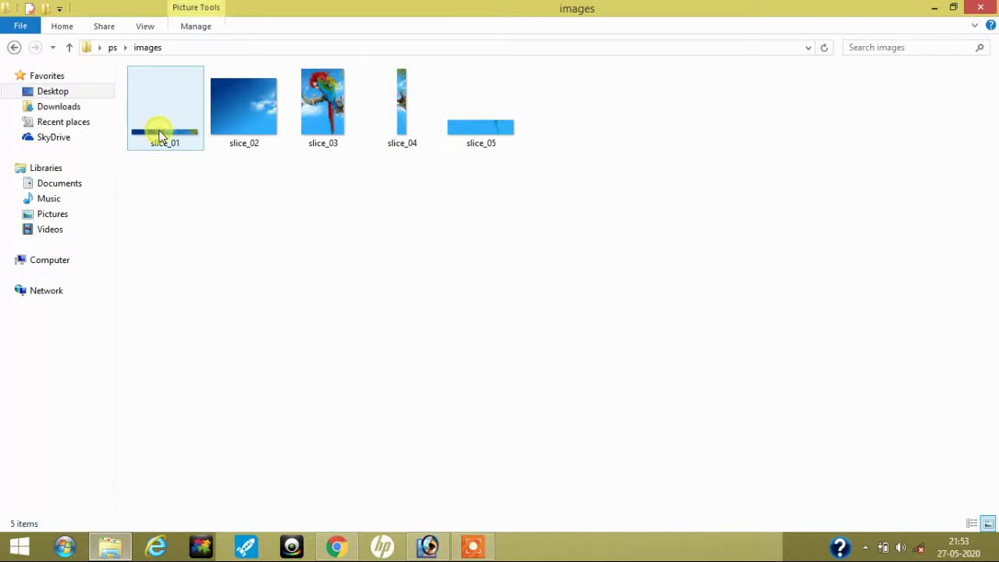
click(14, 47)
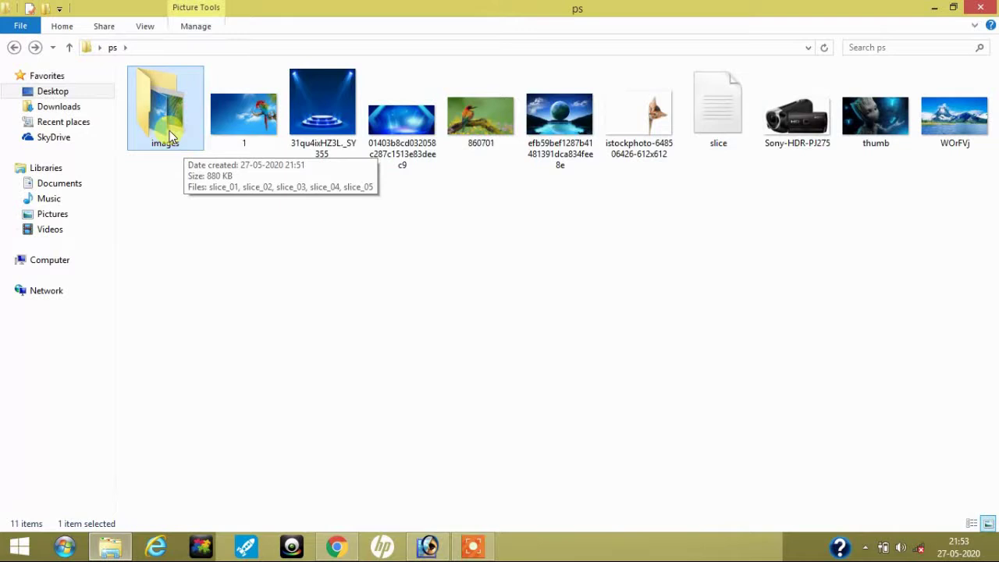
click(428, 547)
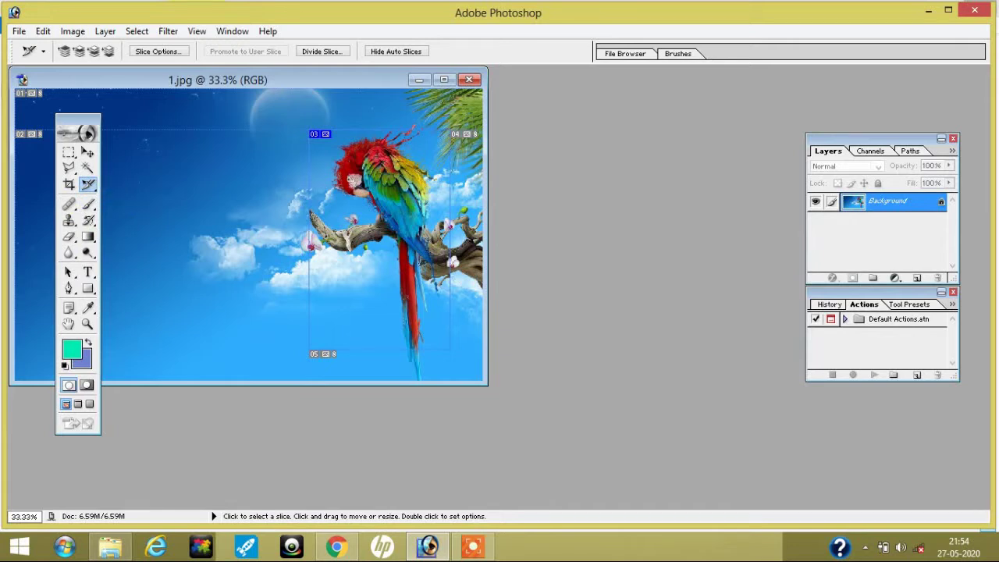
Close the Photoshop window with the sliced 1.jpg parrot photo
click(975, 11)
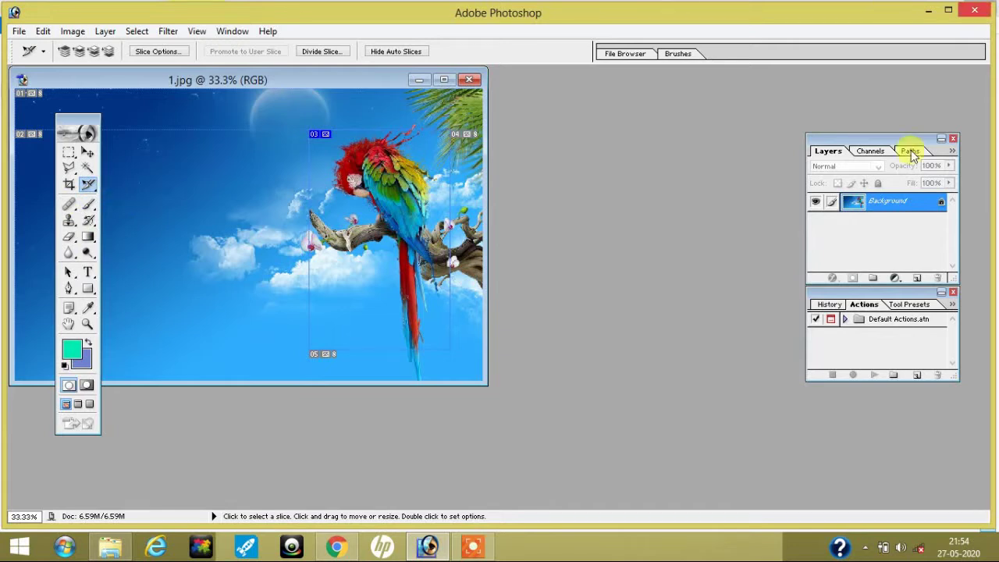